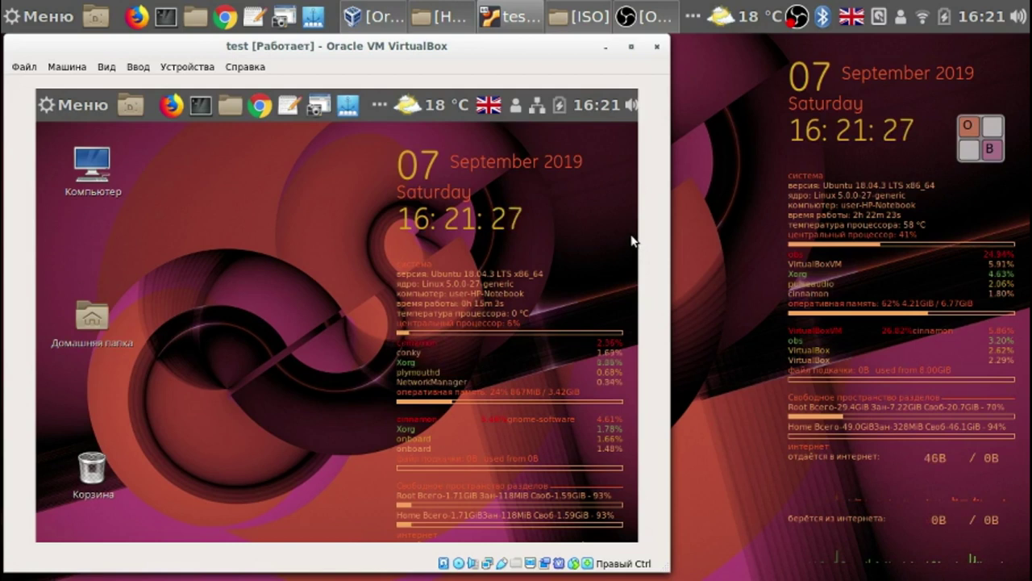
End the current Cinnamon session in the test virtual machine, confirming the logout
{"action": "left_click", "coordinate": [92, 114]}
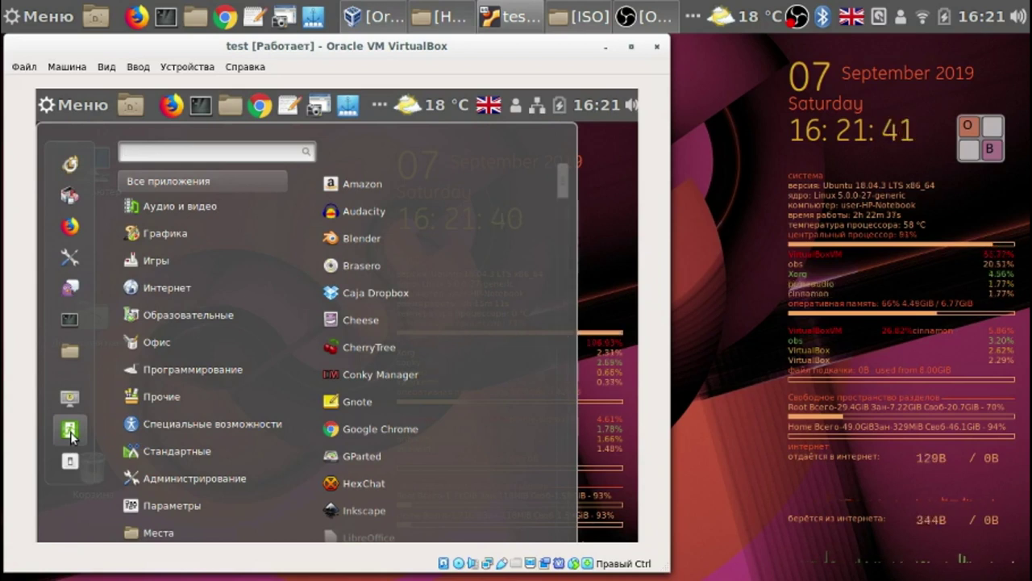
{"action": "left_click", "coordinate": [70, 431]}
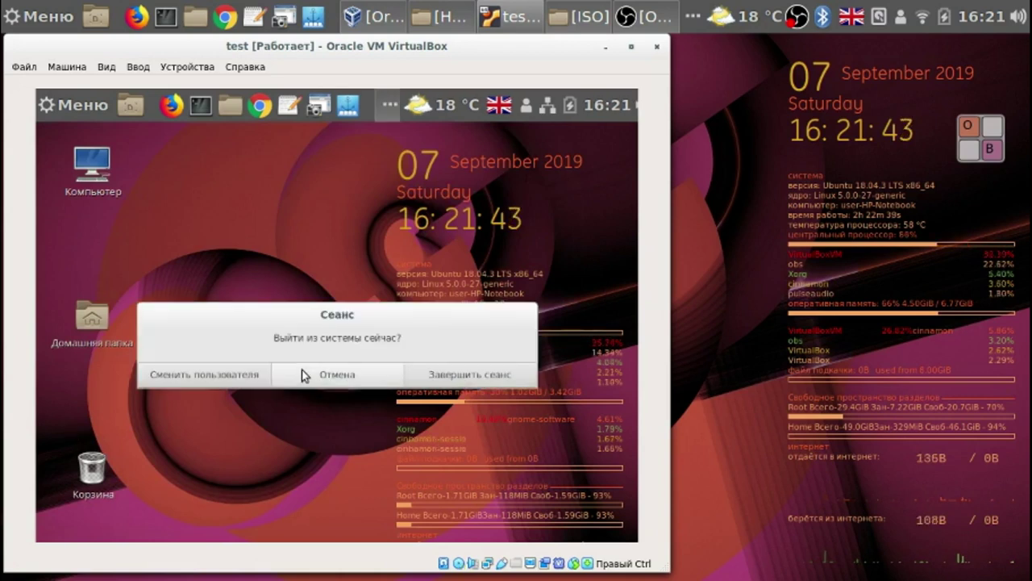
{"action": "left_click", "coordinate": [465, 379]}
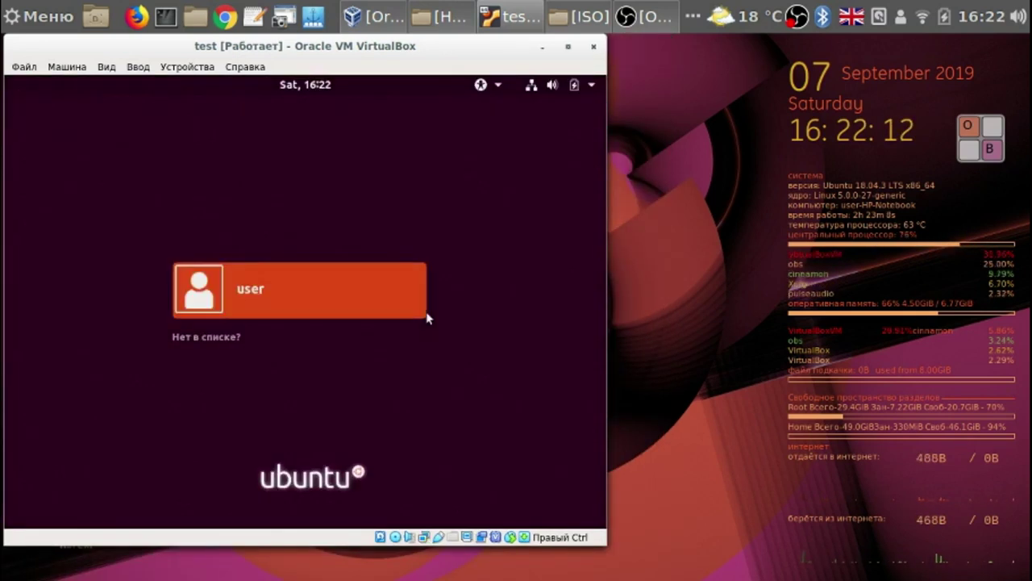
Choose the Ubuntu session for the listed account, enter the account password with the on-screen keyboard and sign in
{"action": "left_click", "coordinate": [216, 294]}
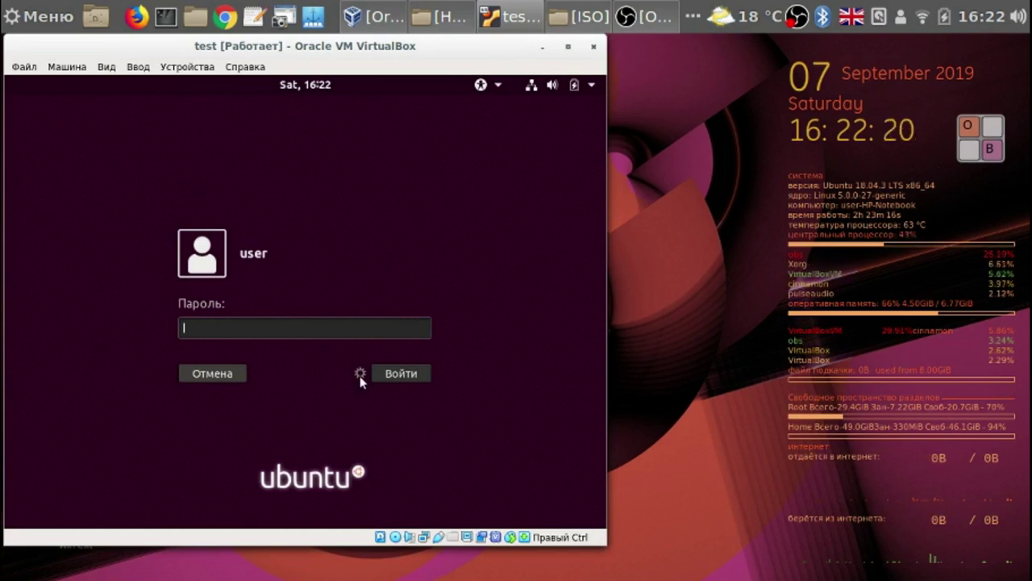
{"action": "left_click", "coordinate": [360, 376]}
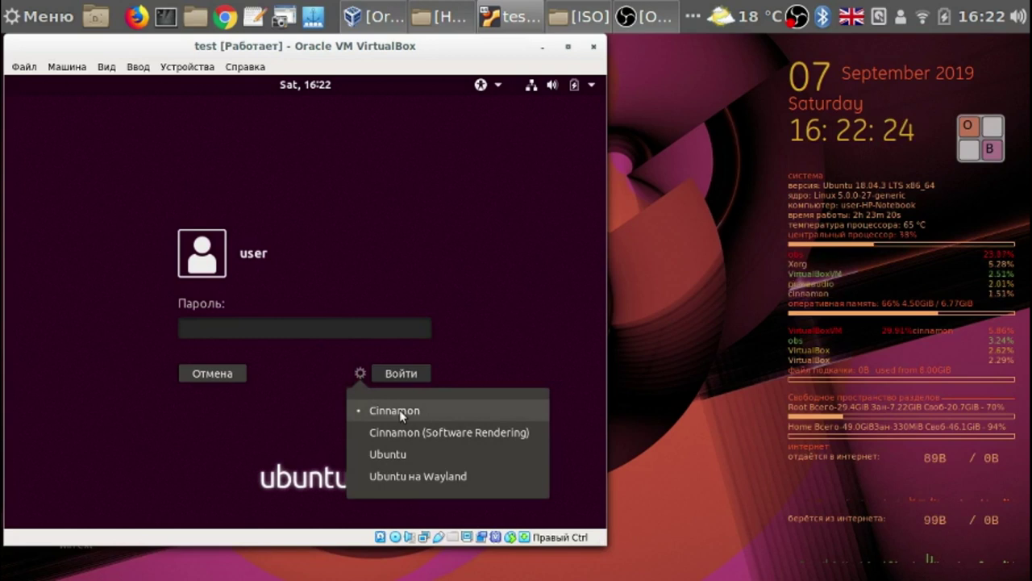
{"action": "left_click", "coordinate": [403, 454]}
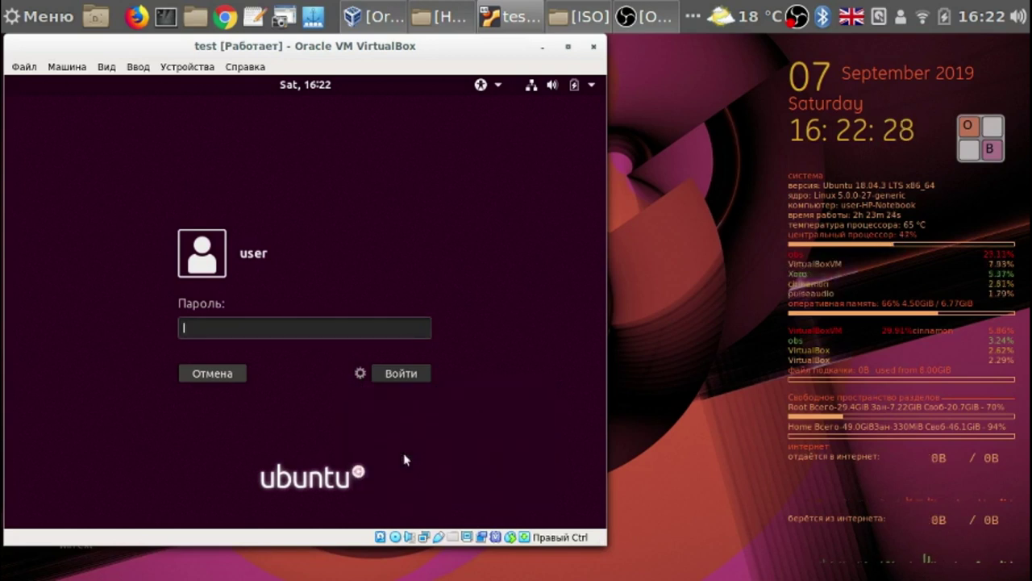
{"action": "left_click", "coordinate": [984, 148]}
{"action": "left_click", "coordinate": [360, 404]}
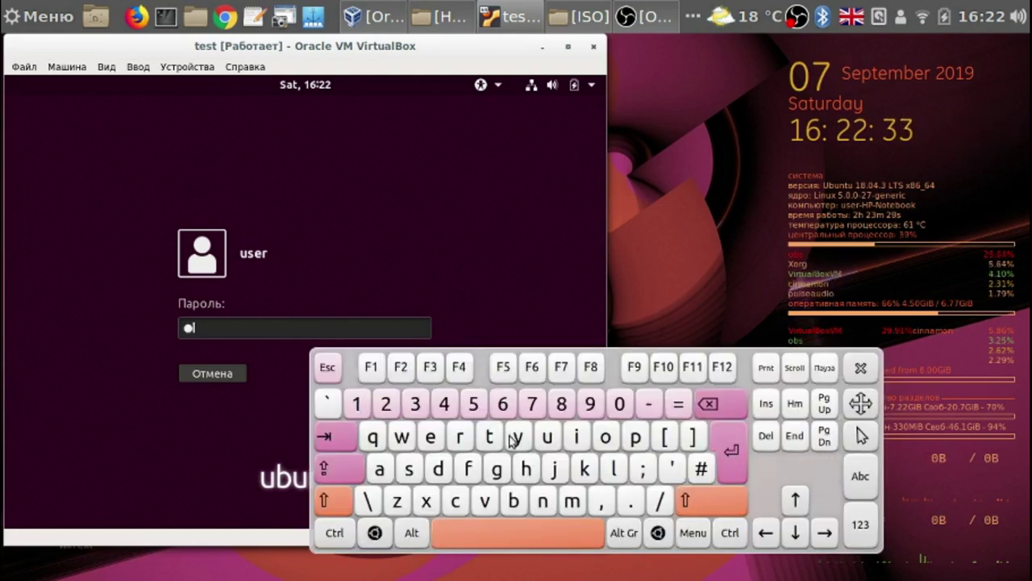
{"action": "left_click", "coordinate": [865, 368]}
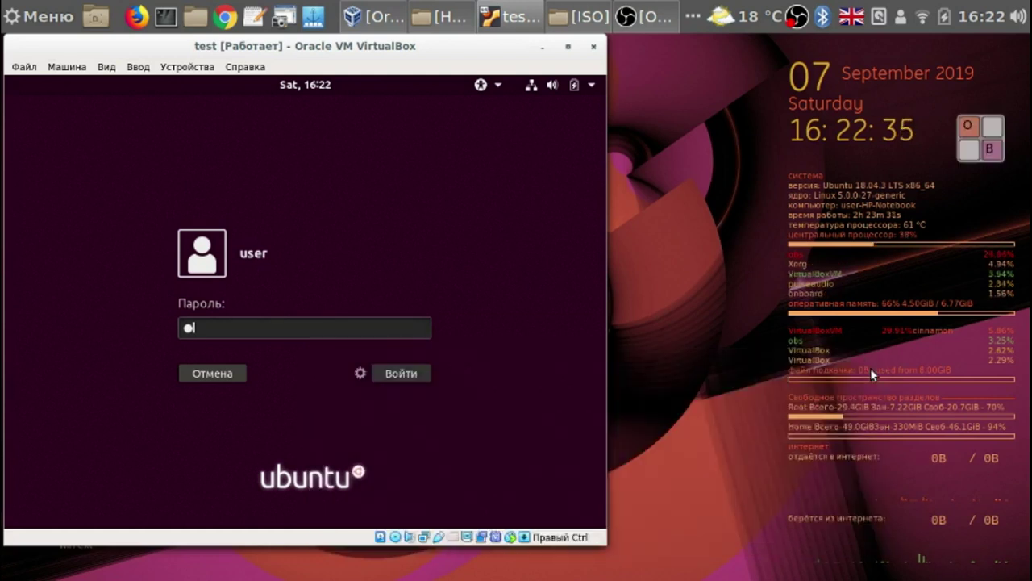
{"action": "left_click", "coordinate": [414, 373]}
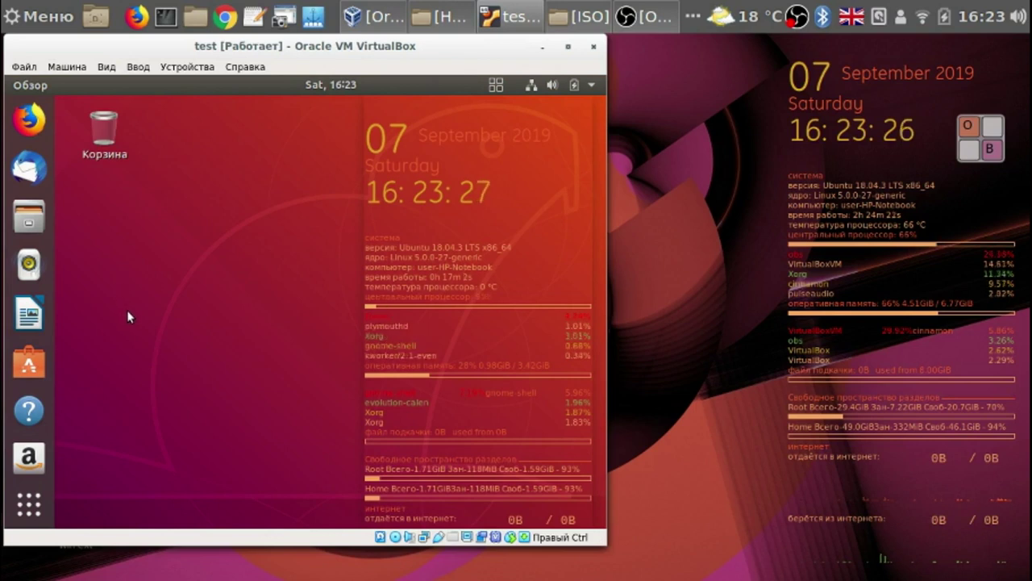
Show all installed applications in the virtual machine's Ubuntu session and look through all five pages
{"action": "left_click", "coordinate": [29, 506]}
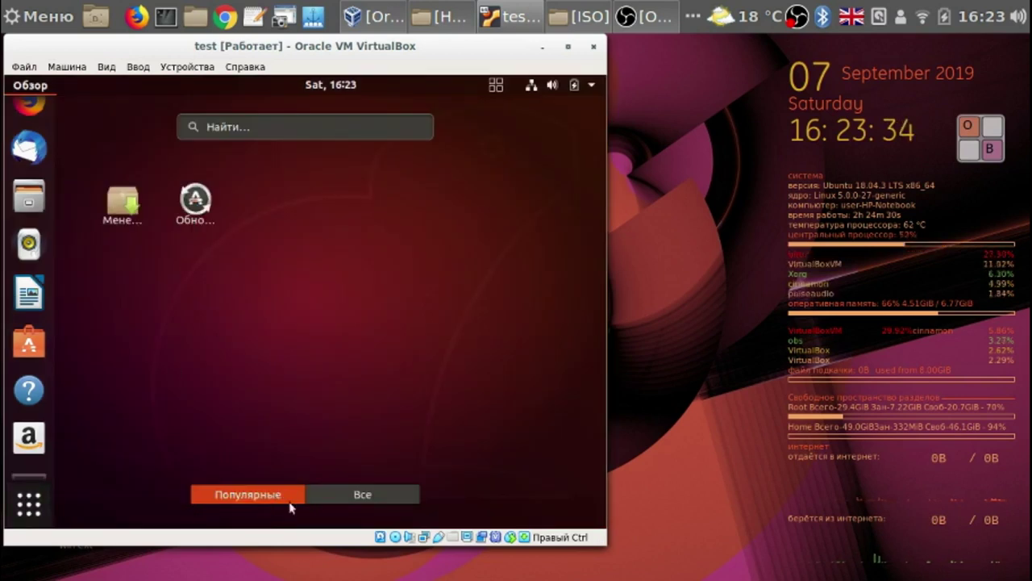
{"action": "left_click", "coordinate": [362, 503]}
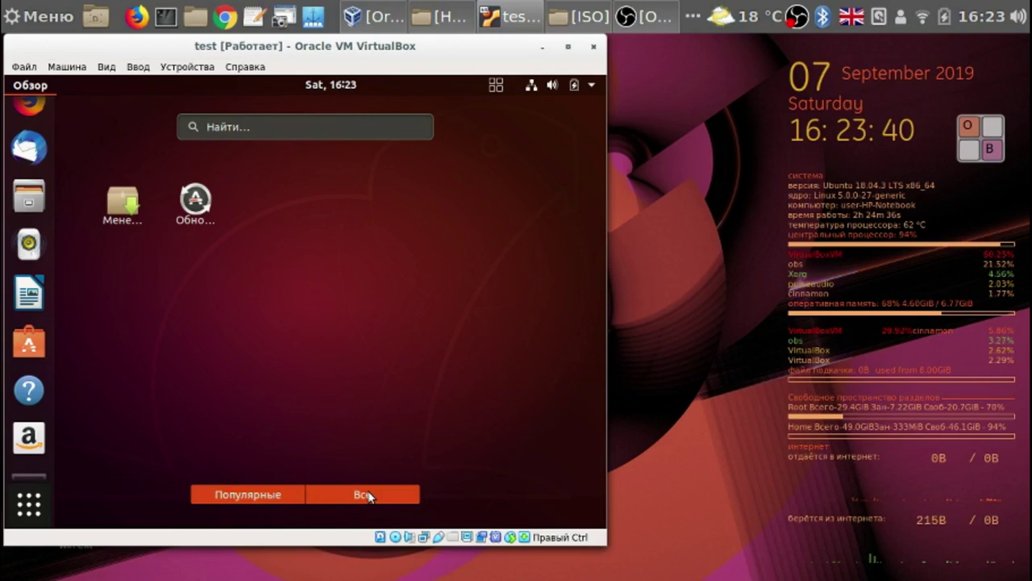
{"action": "left_click", "coordinate": [369, 496]}
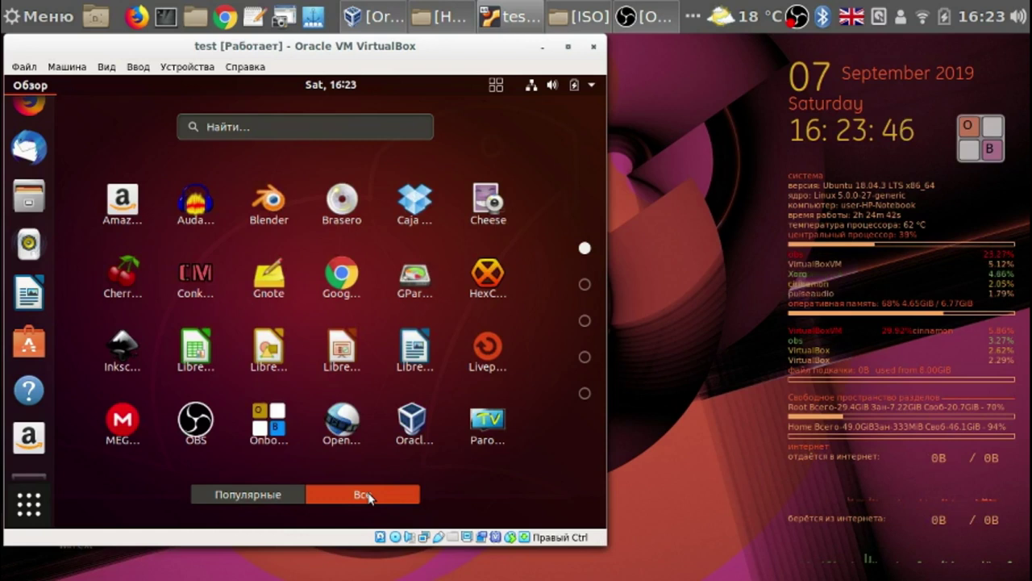
{"action": "left_click", "coordinate": [585, 287]}
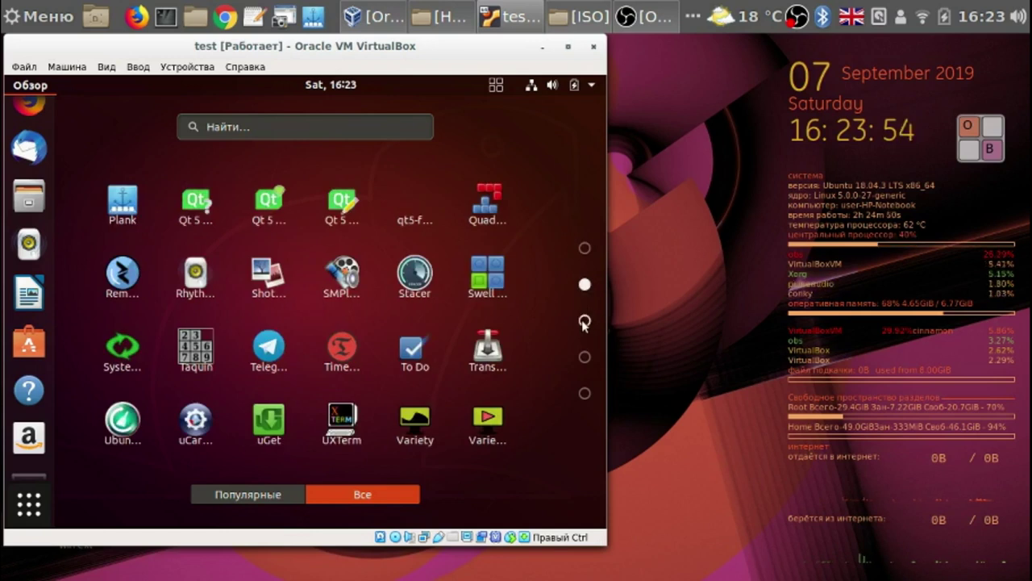
{"action": "left_click", "coordinate": [585, 322]}
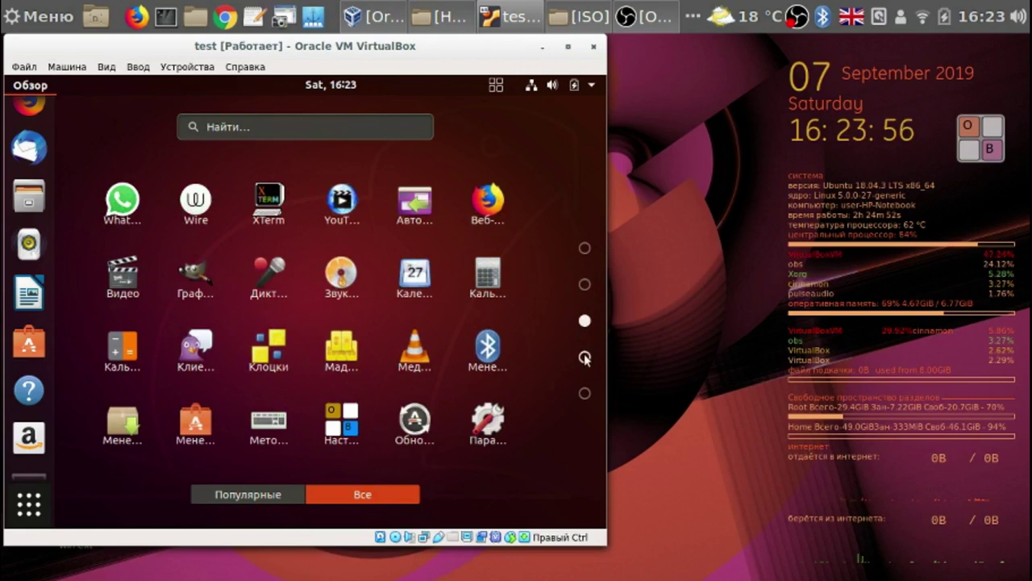
{"action": "left_click", "coordinate": [585, 356]}
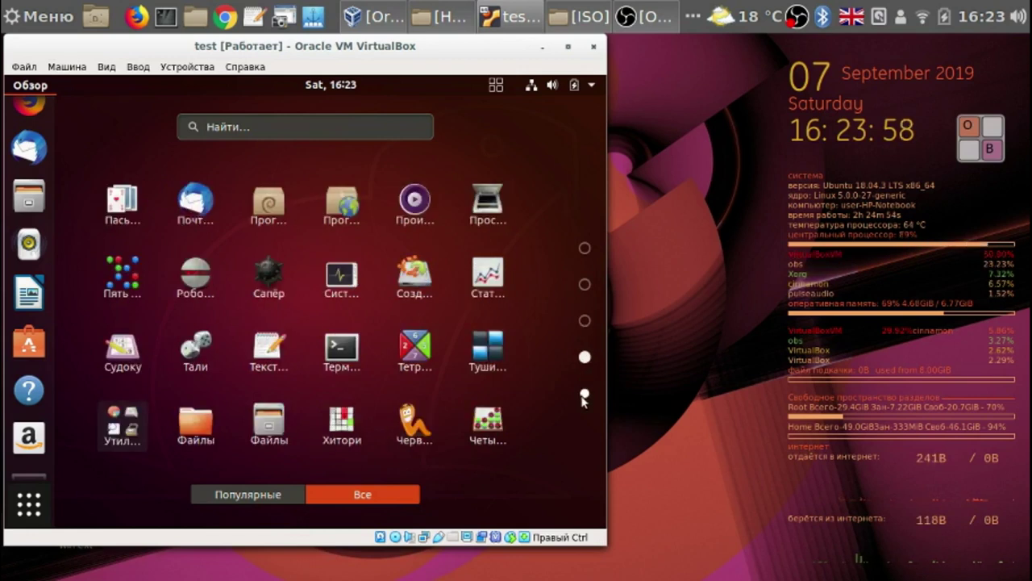
{"action": "left_click", "coordinate": [584, 394]}
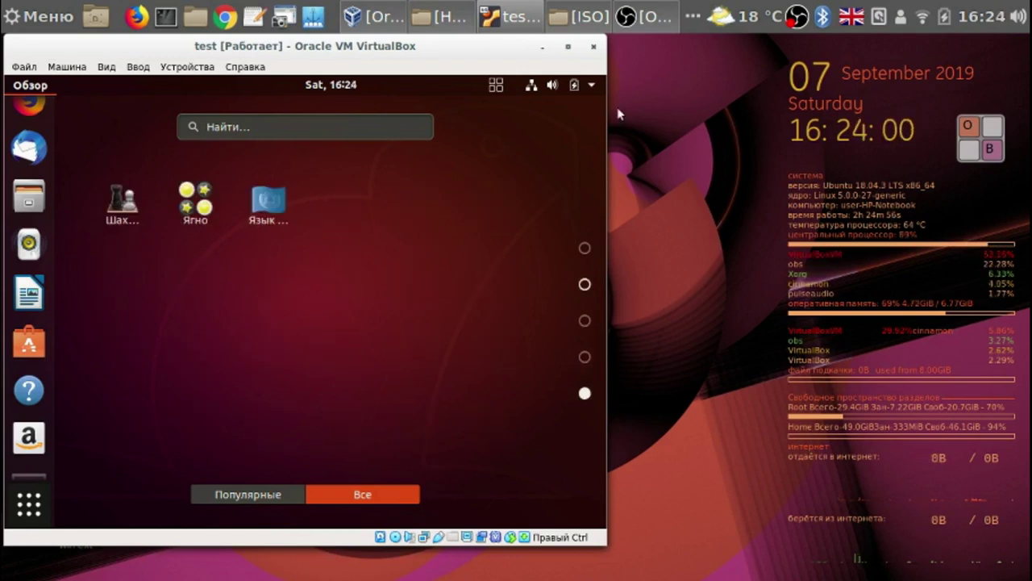
Close the test virtual machine by powering it off
{"action": "left_click", "coordinate": [594, 50]}
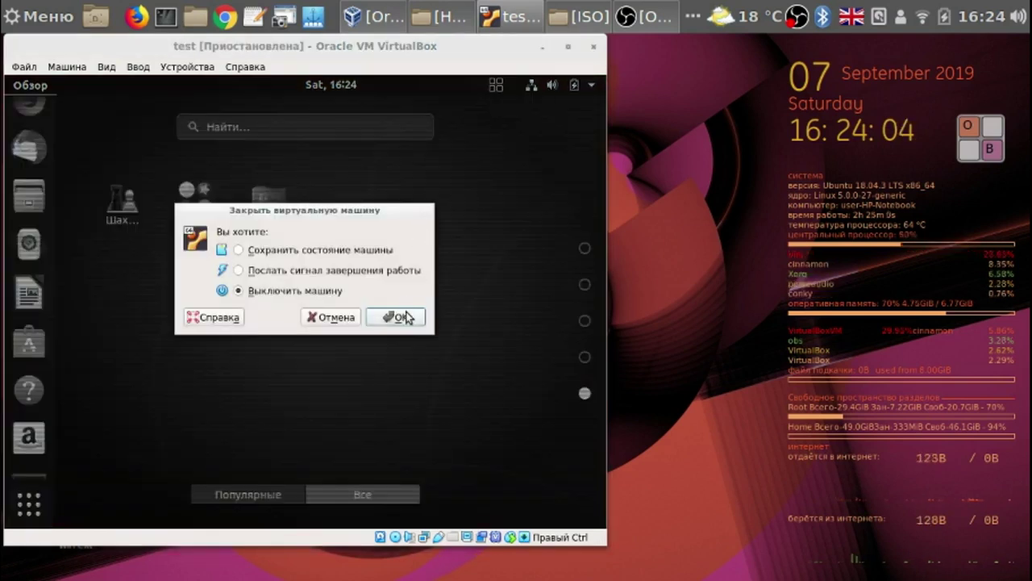
{"action": "left_click", "coordinate": [406, 318]}
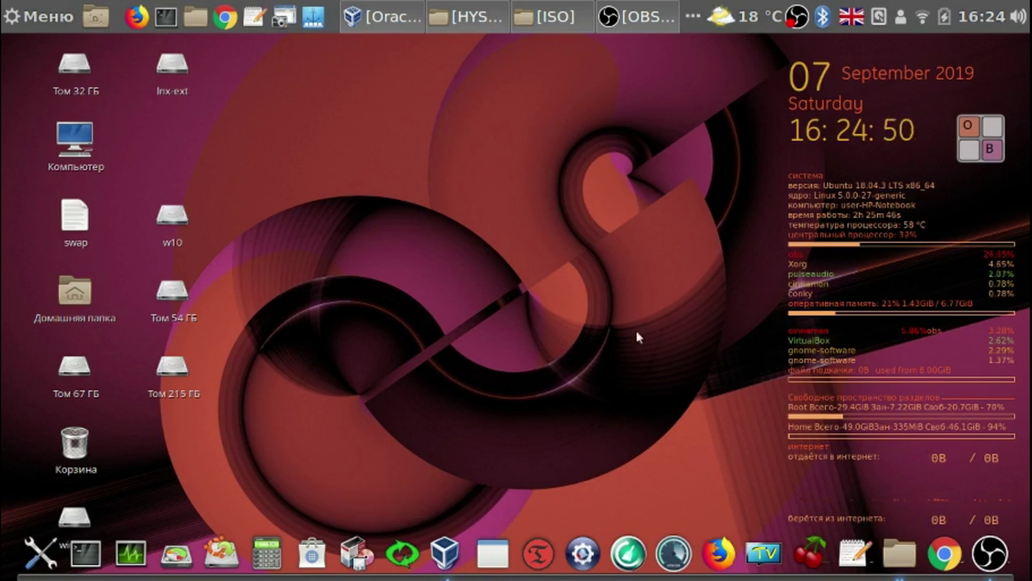
Locate systemback_live_2019-09-07.iso in the maximized ISO folder window on the host, select it and close the window
{"action": "left_click", "coordinate": [547, 17]}
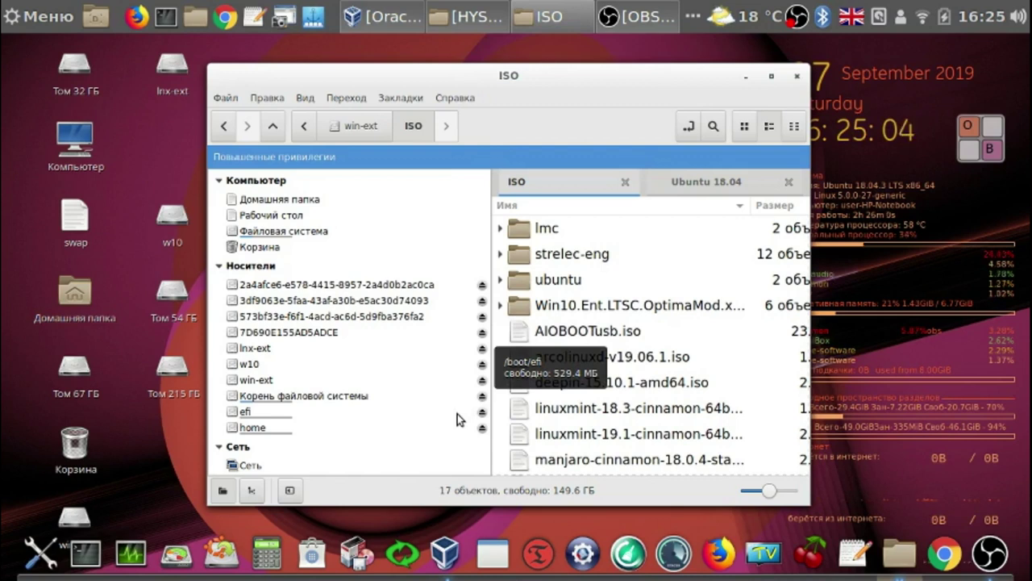
{"action": "key", "text": "alt+F10"}
{"action": "left_click", "coordinate": [531, 451]}
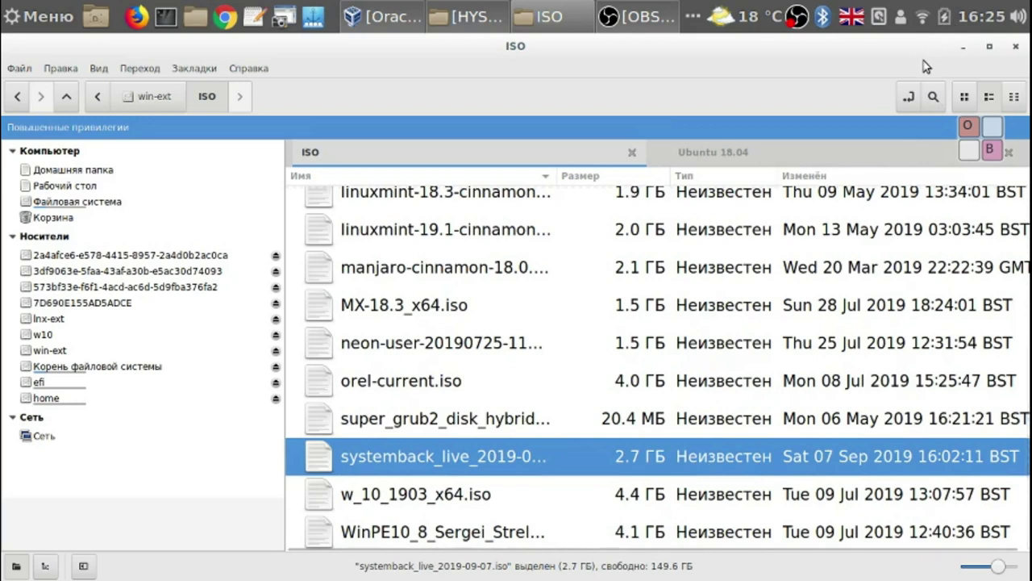
{"action": "left_click", "coordinate": [1016, 48]}
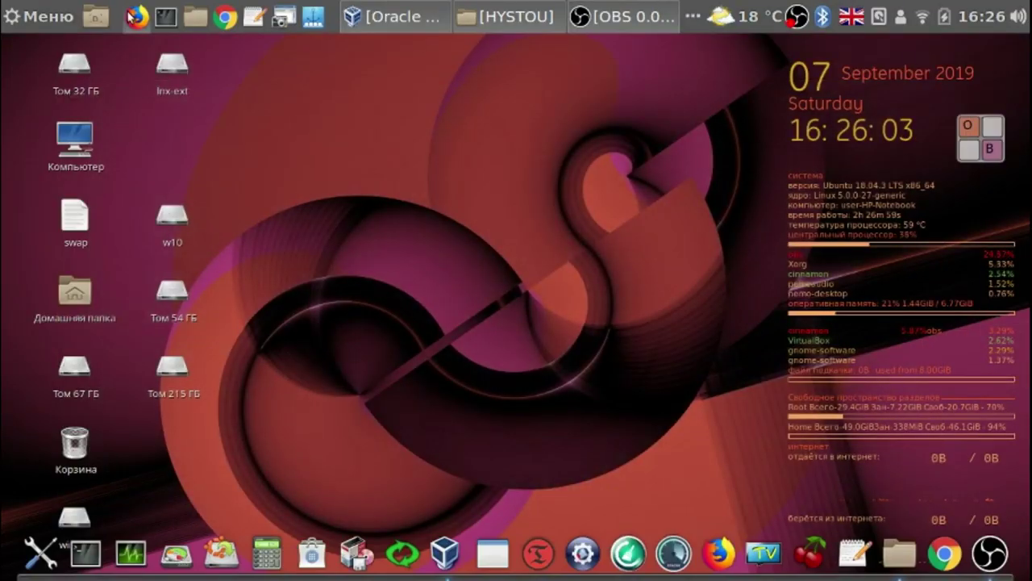
Examine the host's installed programs by menu category, from audio and video through internet, office and accessories to administration
{"action": "left_click", "coordinate": [49, 19]}
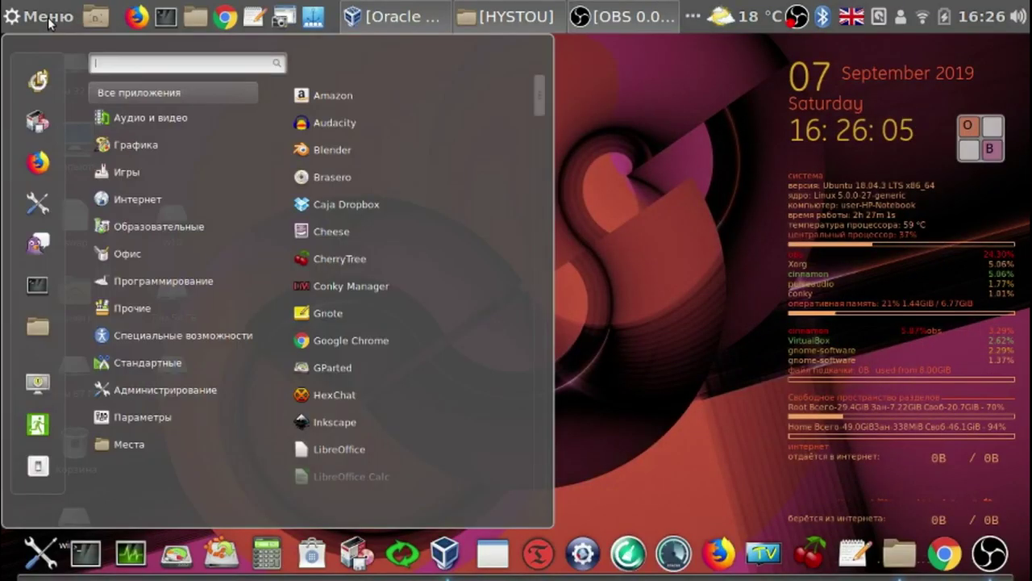
{"action": "mouse_move", "coordinate": [143, 118]}
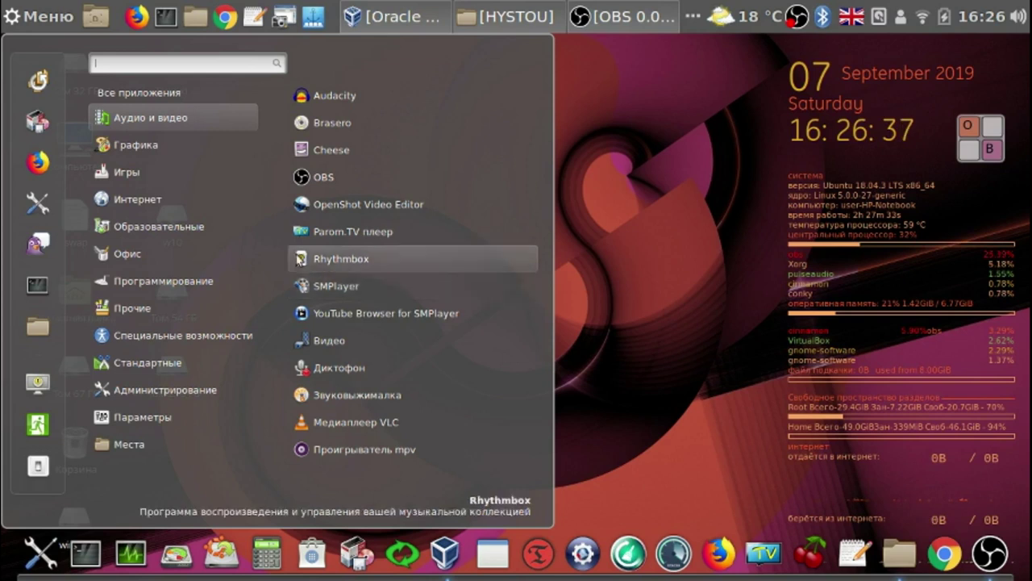
{"action": "mouse_move", "coordinate": [147, 151]}
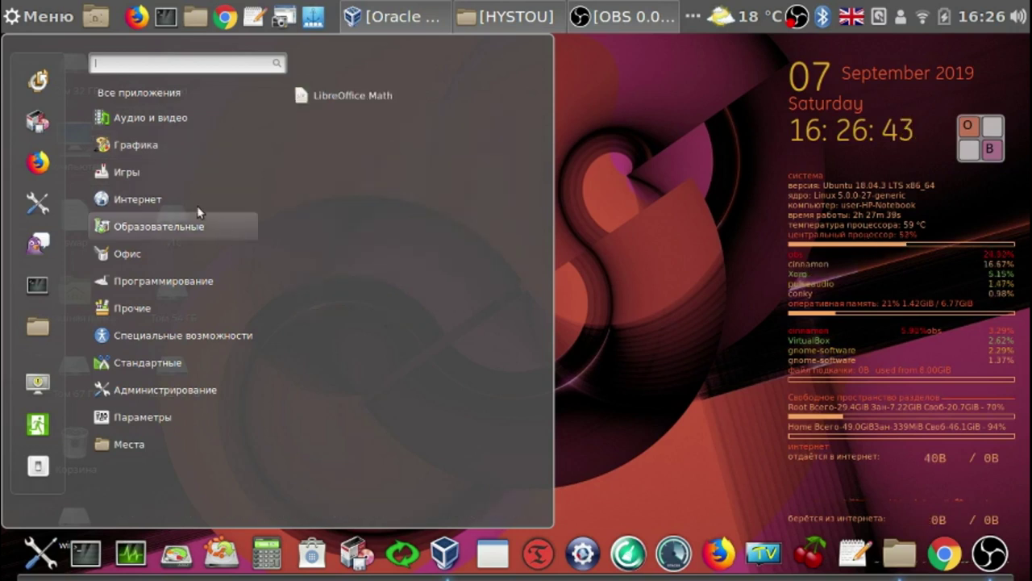
{"action": "mouse_move", "coordinate": [179, 197]}
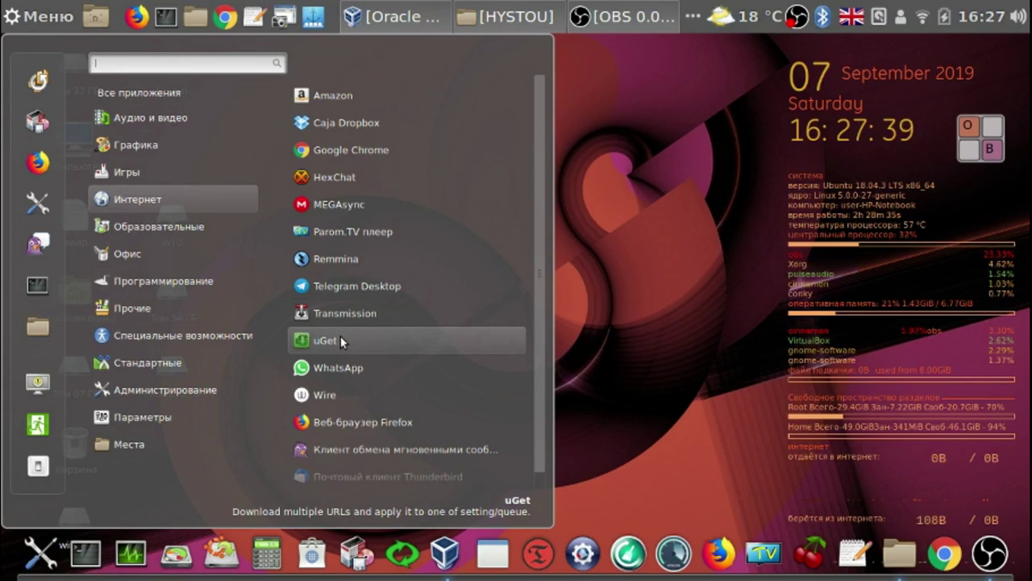
{"action": "mouse_move", "coordinate": [149, 253]}
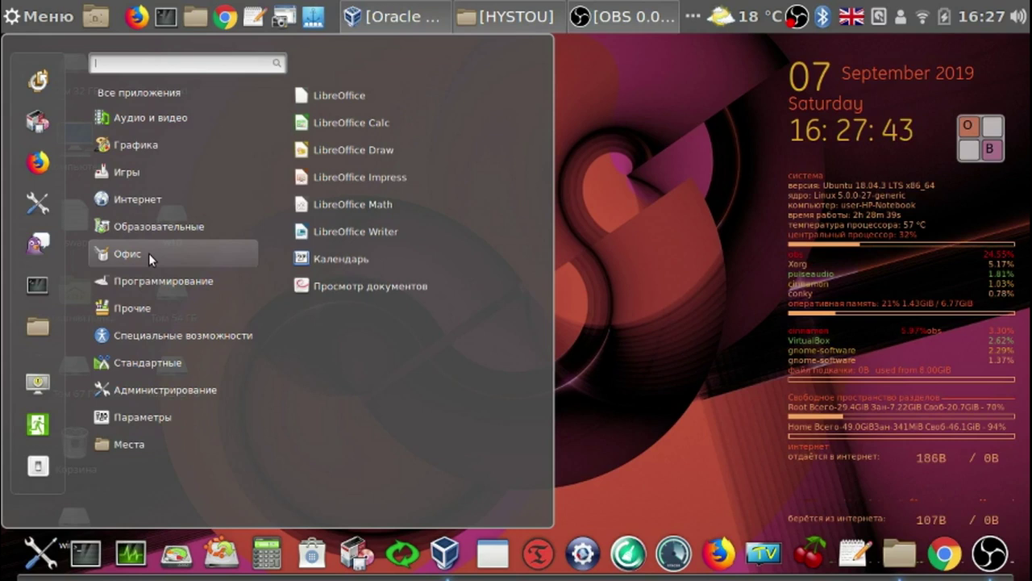
{"action": "mouse_move", "coordinate": [142, 305]}
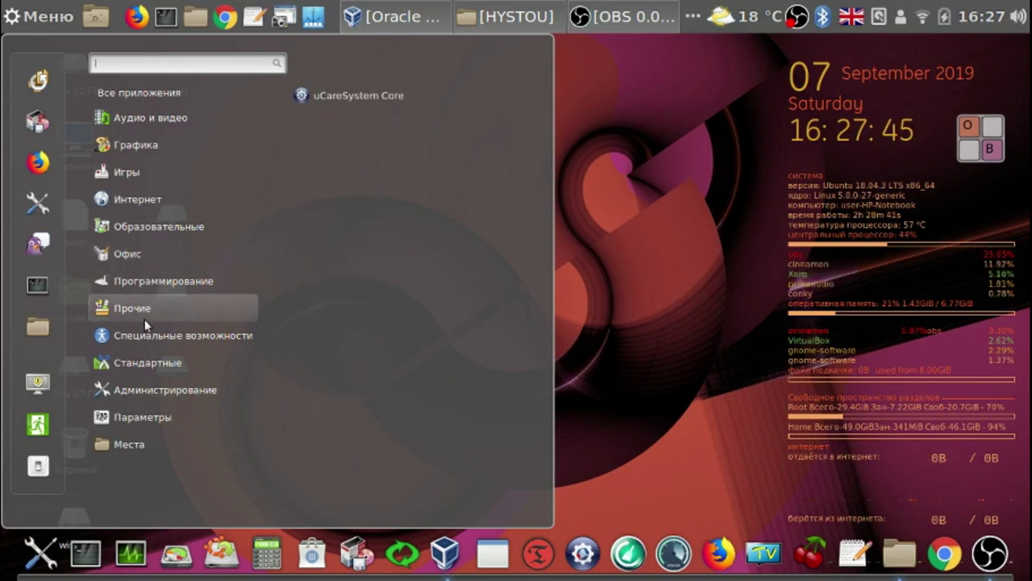
{"action": "mouse_move", "coordinate": [165, 335]}
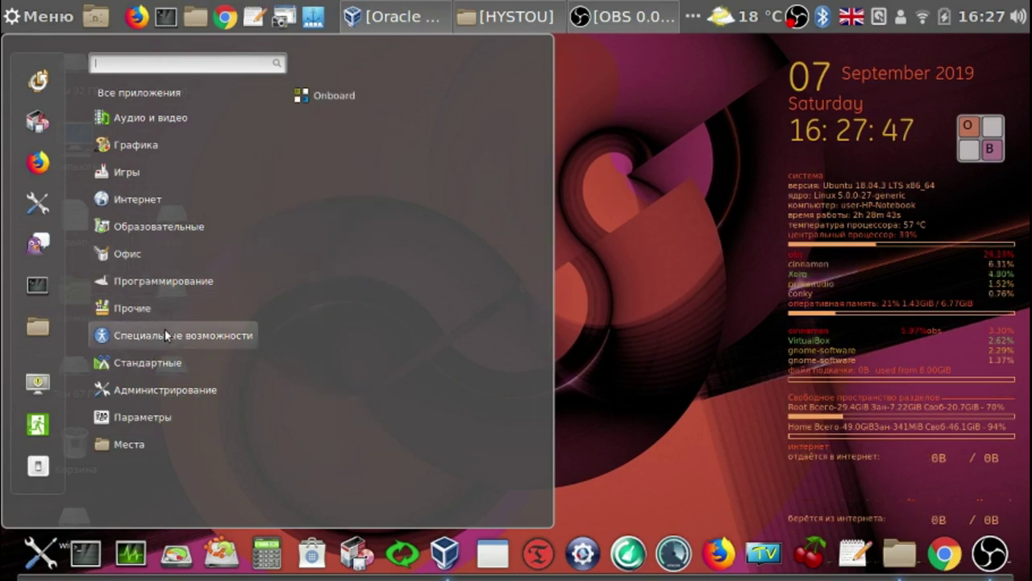
{"action": "mouse_move", "coordinate": [163, 360]}
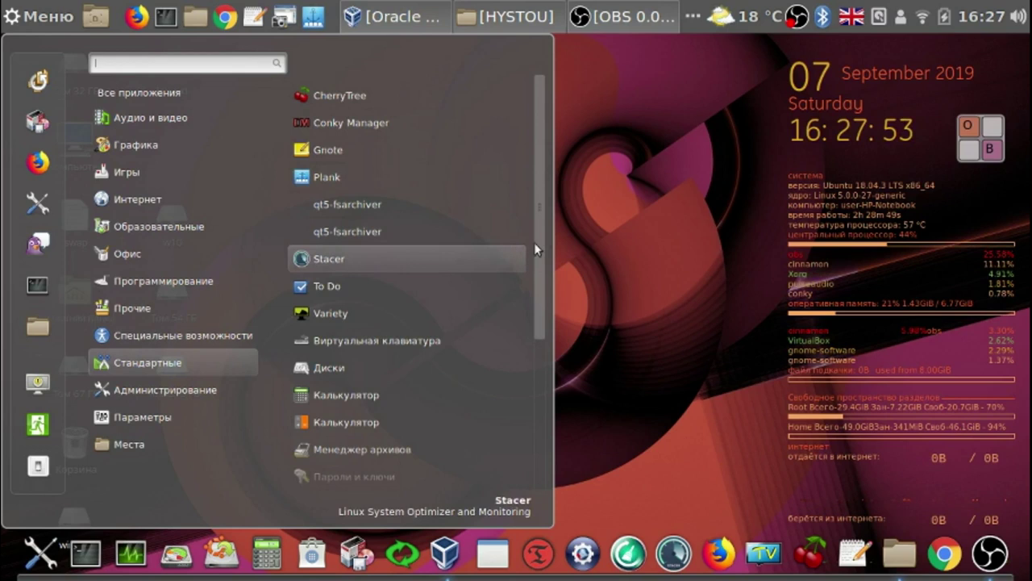
{"action": "left_click_drag", "start_coordinate": [537, 232], "coordinate": [530, 404]}
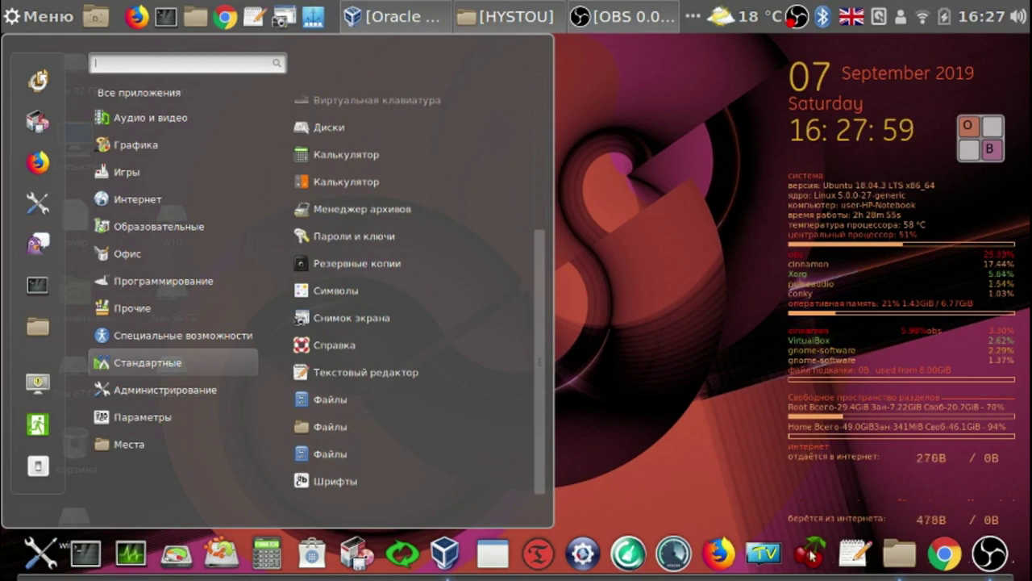
{"action": "mouse_move", "coordinate": [194, 390]}
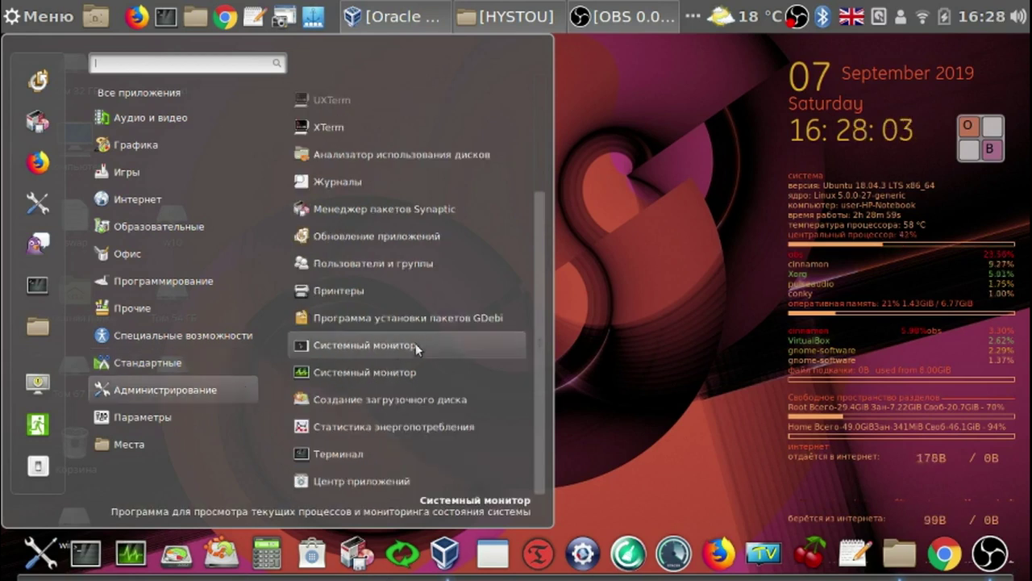
{"action": "left_click_drag", "start_coordinate": [540, 309], "coordinate": [545, 144]}
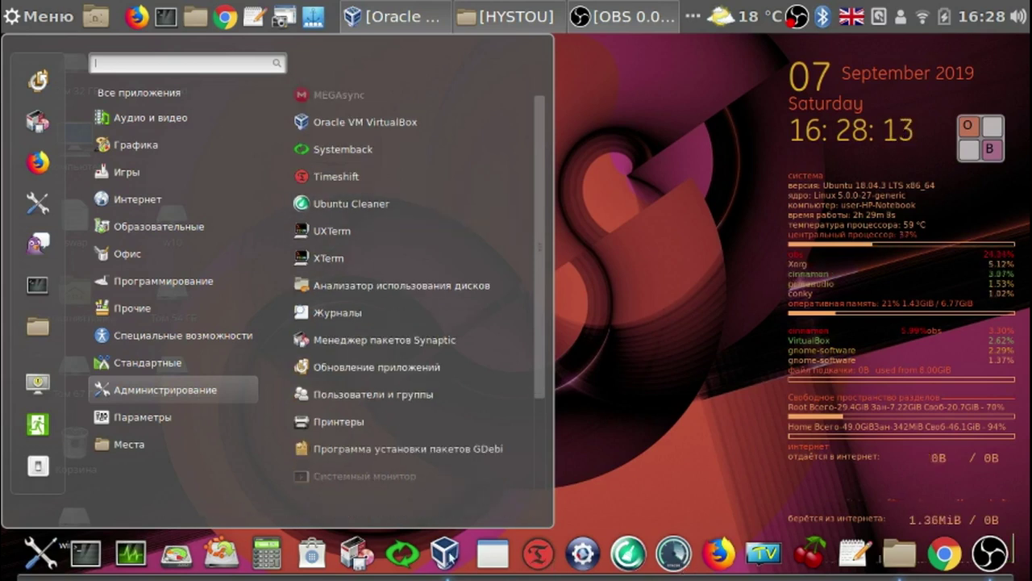
Launch the fsarchiver partition backup tool with the superuser password, look over its window and close it
{"action": "left_click", "coordinate": [501, 558]}
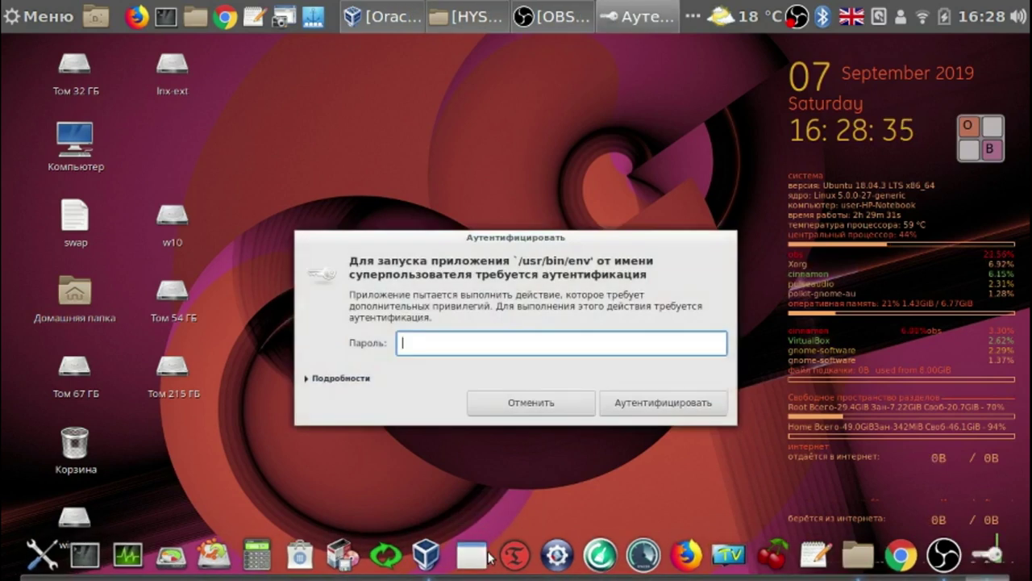
{"action": "left_click", "coordinate": [980, 128]}
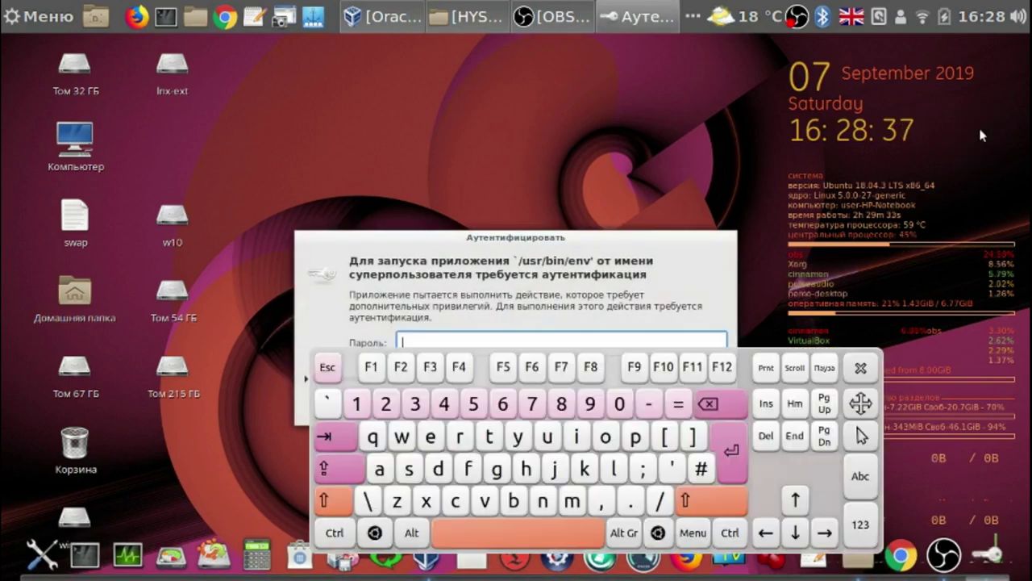
{"action": "left_click", "coordinate": [363, 405]}
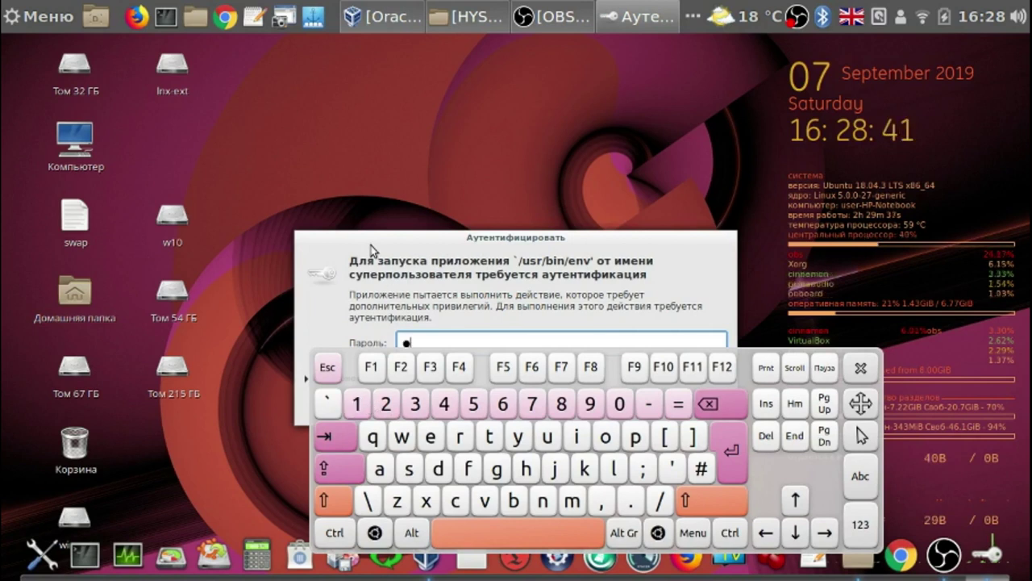
{"action": "left_click", "coordinate": [860, 367]}
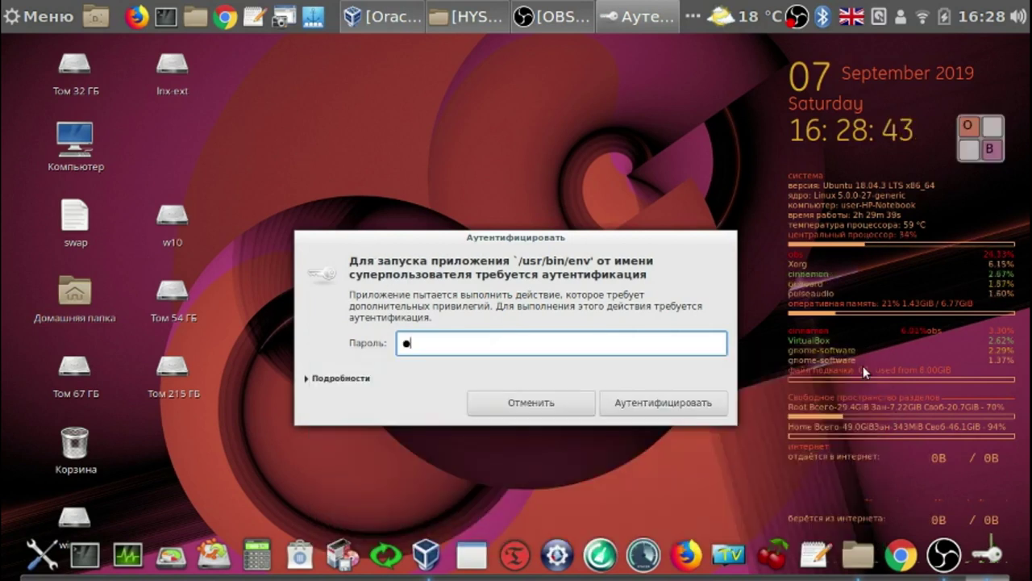
{"action": "left_click", "coordinate": [708, 410]}
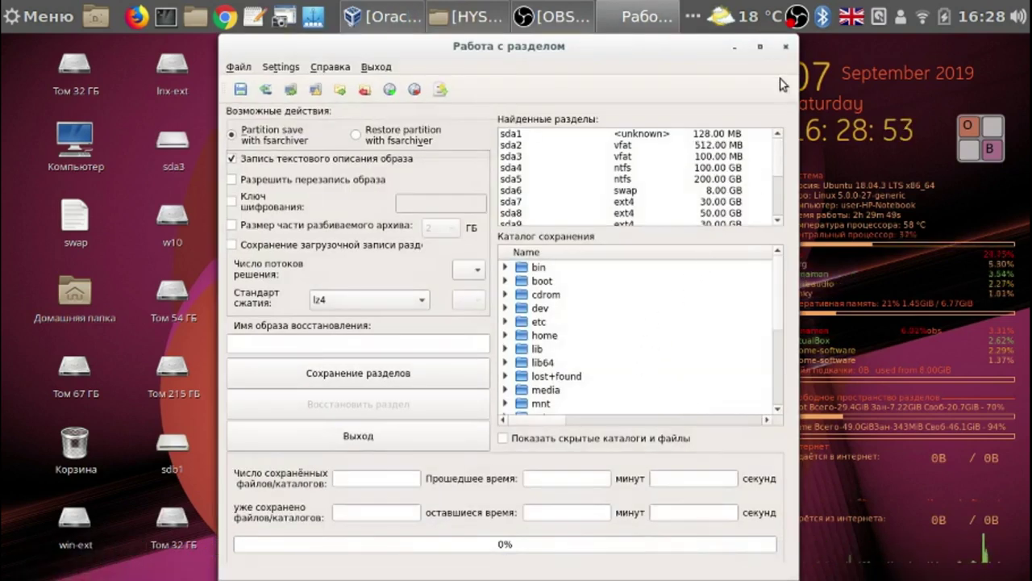
{"action": "left_click", "coordinate": [786, 51]}
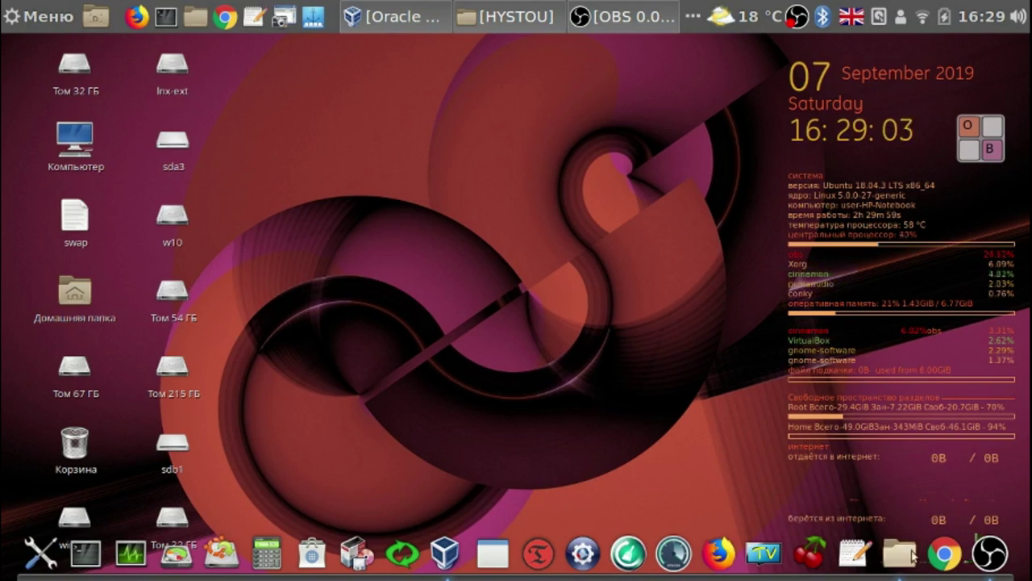
Open the "Компьютерные советы" website in Chrome, expand its Программы section to the system backup category, look through the page and close the browser
{"action": "left_click", "coordinate": [945, 553]}
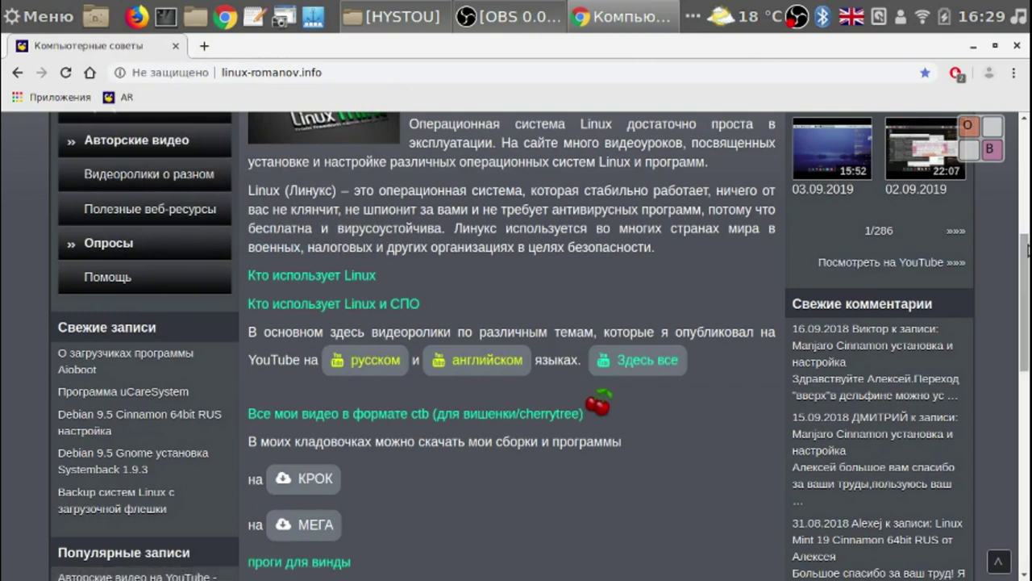
{"action": "left_click_drag", "start_coordinate": [1026, 264], "coordinate": [1026, 193]}
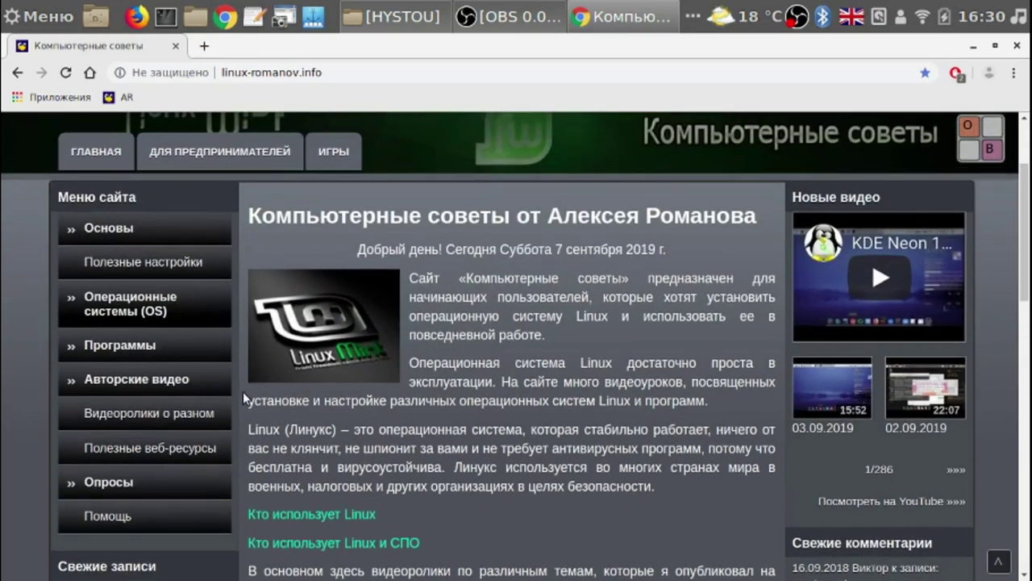
{"action": "left_click", "coordinate": [133, 349]}
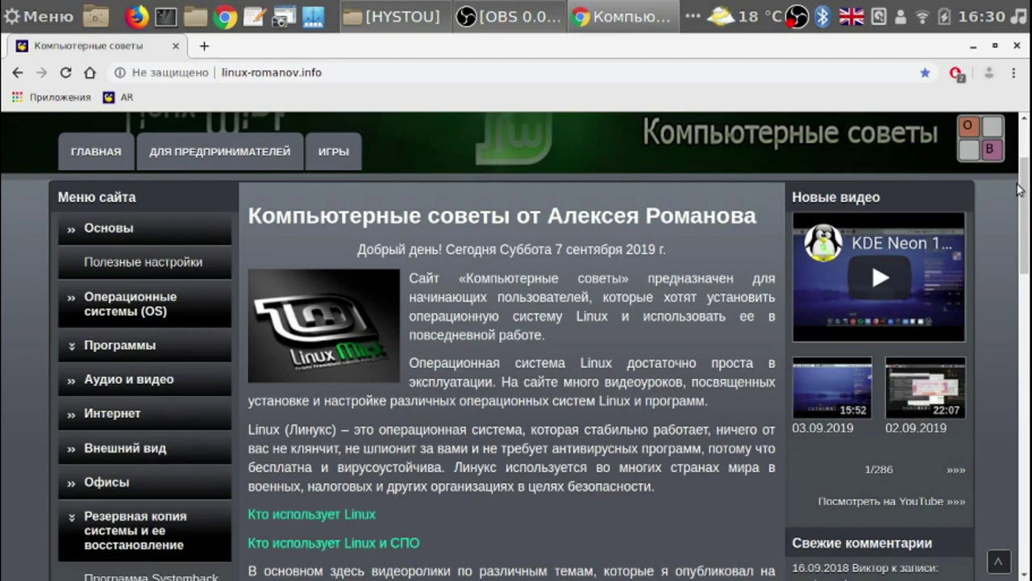
{"action": "scroll", "coordinate": [1023, 196], "scroll_direction": "down", "scroll_amount": 4}
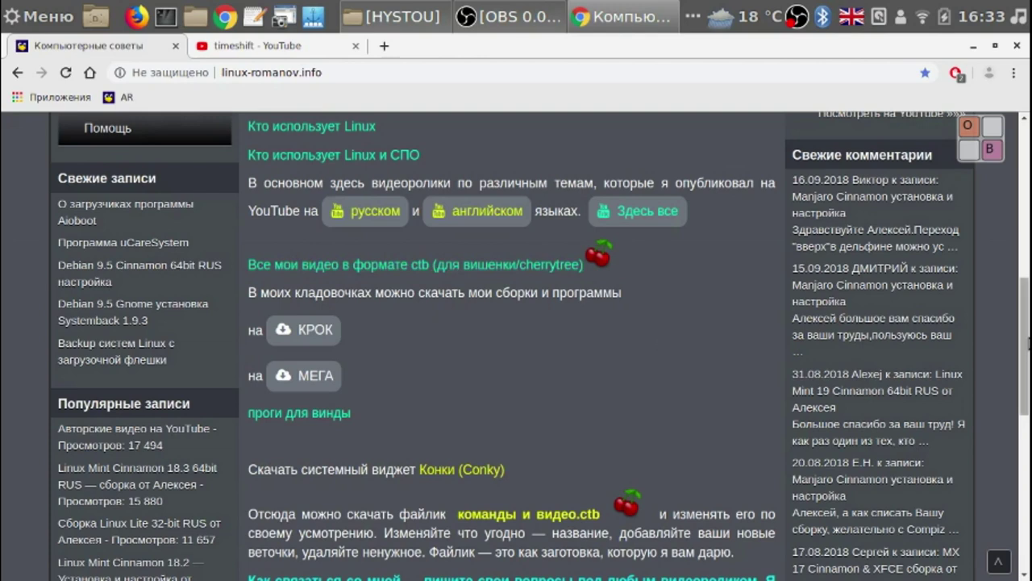
{"action": "left_click_drag", "start_coordinate": [1024, 339], "coordinate": [1023, 152]}
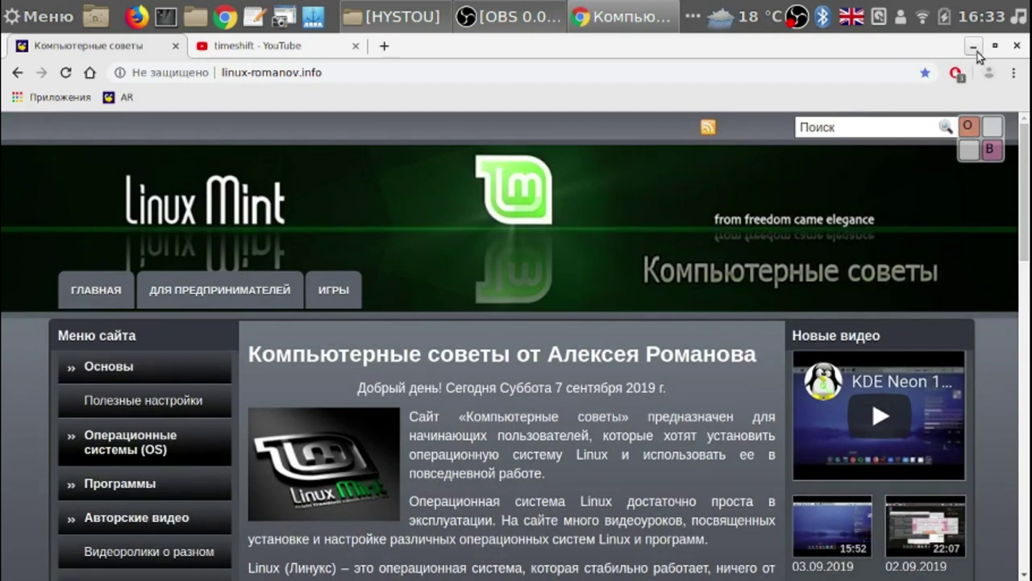
{"action": "left_click", "coordinate": [1017, 47]}
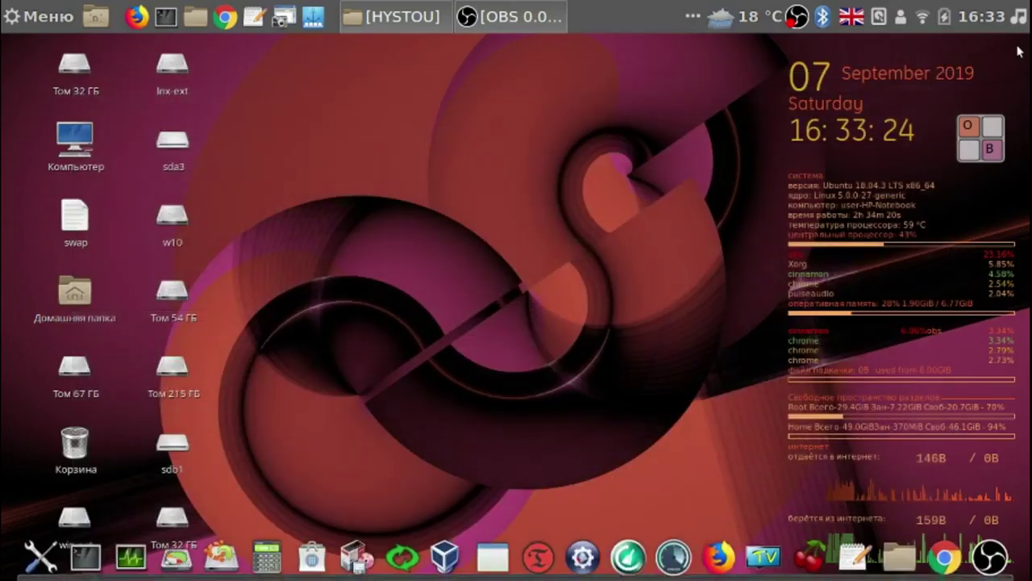
Launch Timeshift, entering the superuser password with the on-screen keyboard, and dismiss the keyboard
{"action": "left_click", "coordinate": [539, 555]}
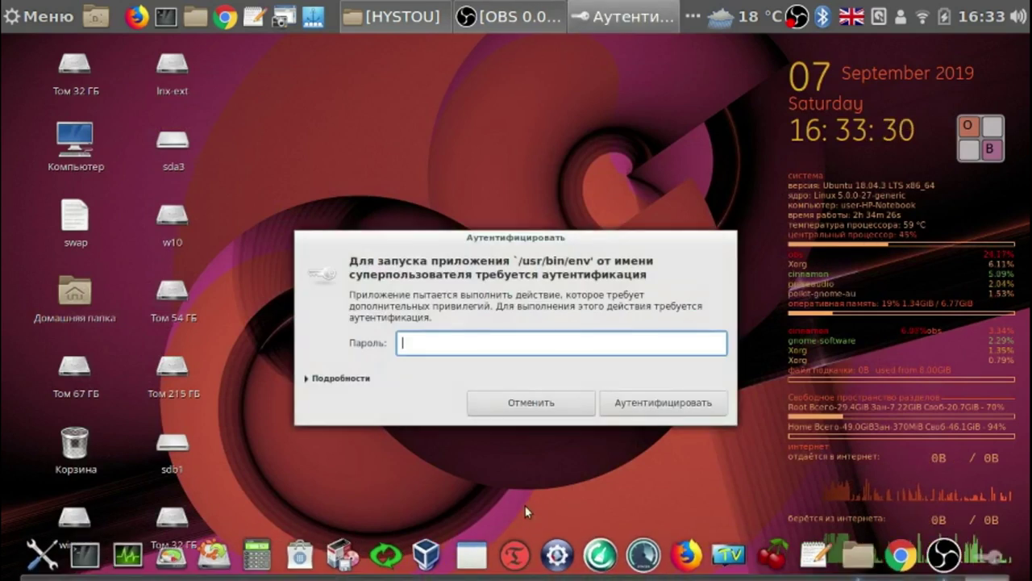
{"action": "left_click", "coordinate": [979, 134]}
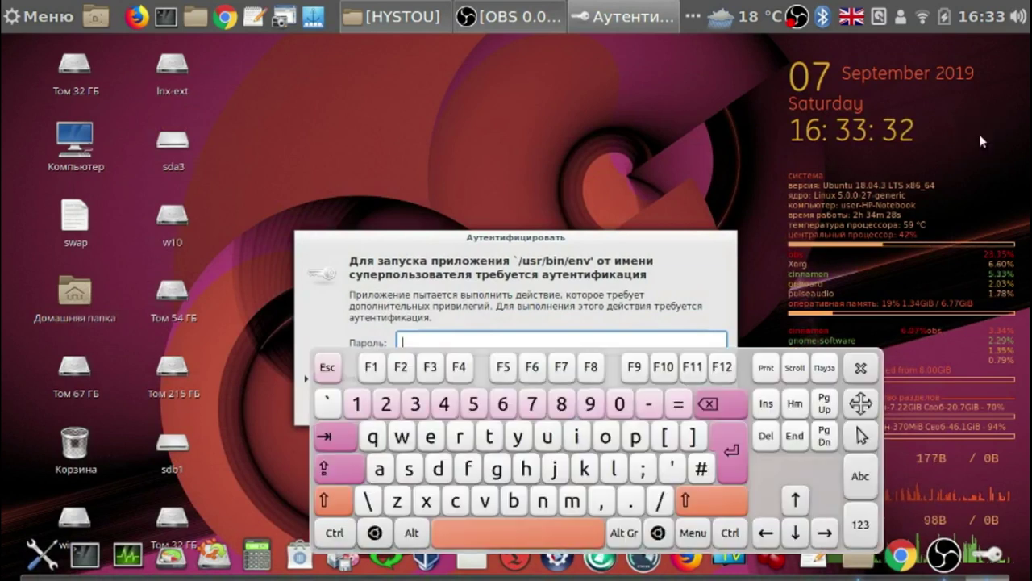
{"action": "left_click", "coordinate": [356, 403]}
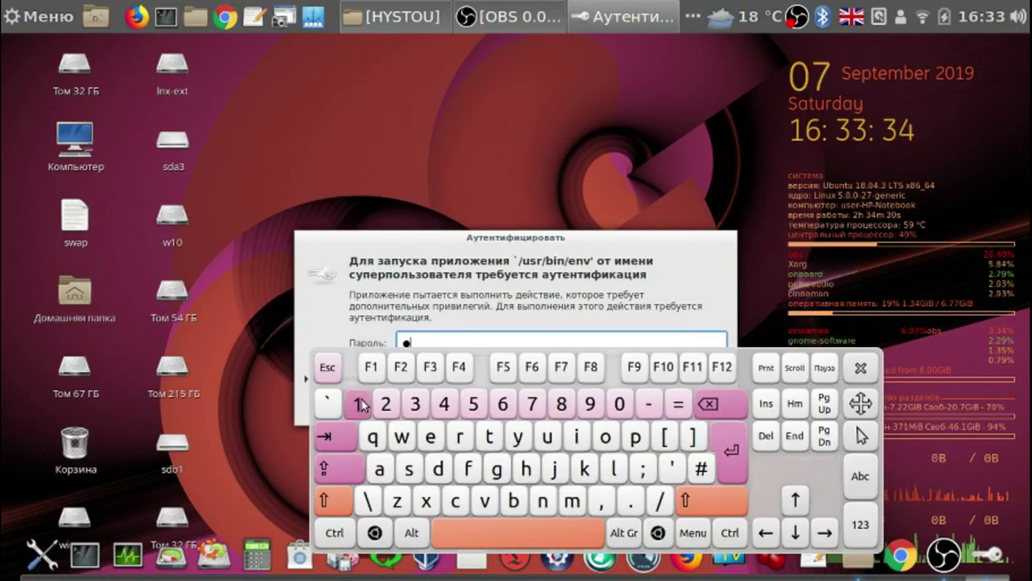
{"action": "left_click", "coordinate": [731, 457]}
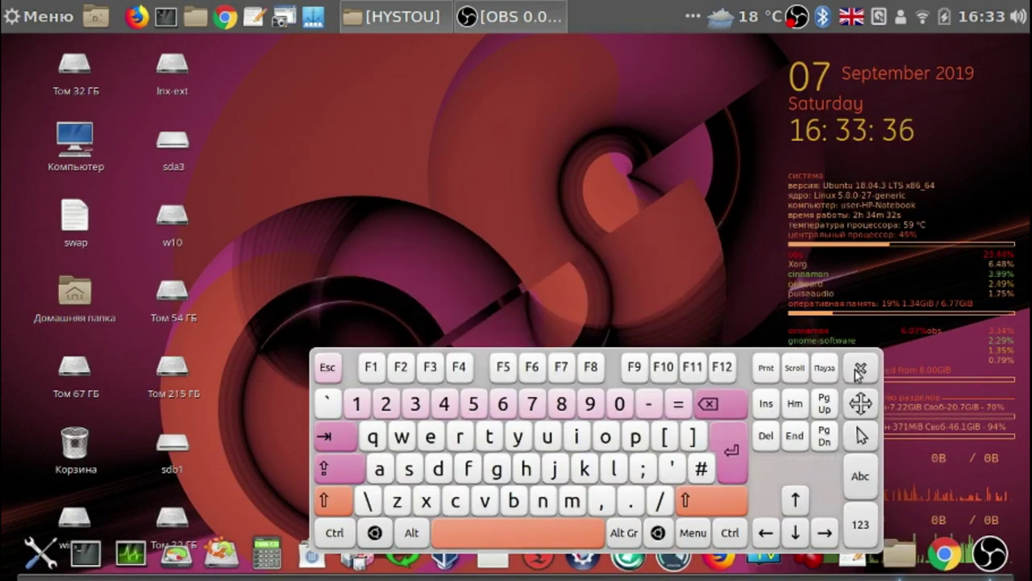
{"action": "left_click", "coordinate": [859, 369]}
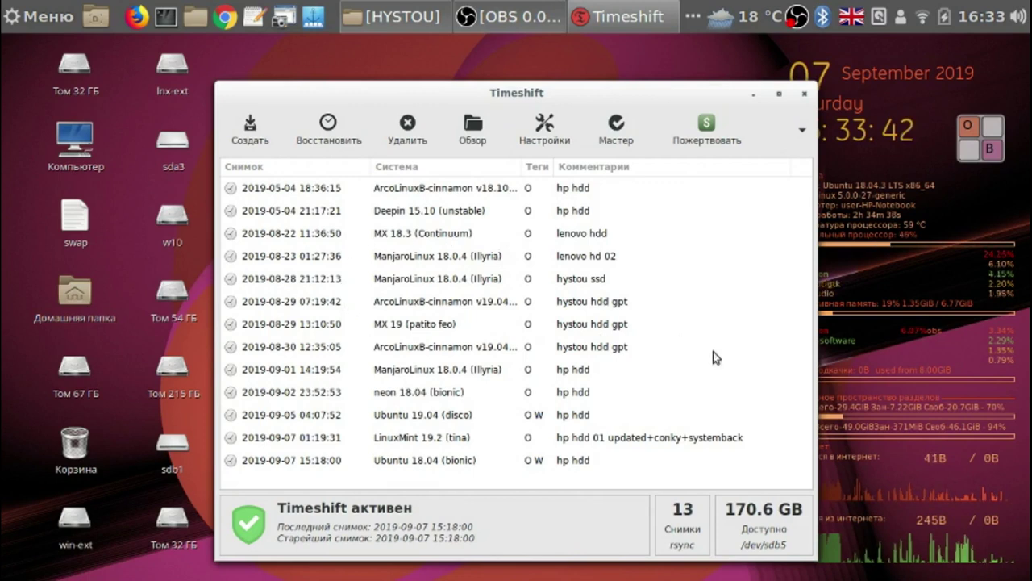
Complete the Timeshift setup wizard with the RSYNC snapshot type, sdb5 as the snapshot location and weekly snapshots keeping 3
{"action": "left_click", "coordinate": [618, 133]}
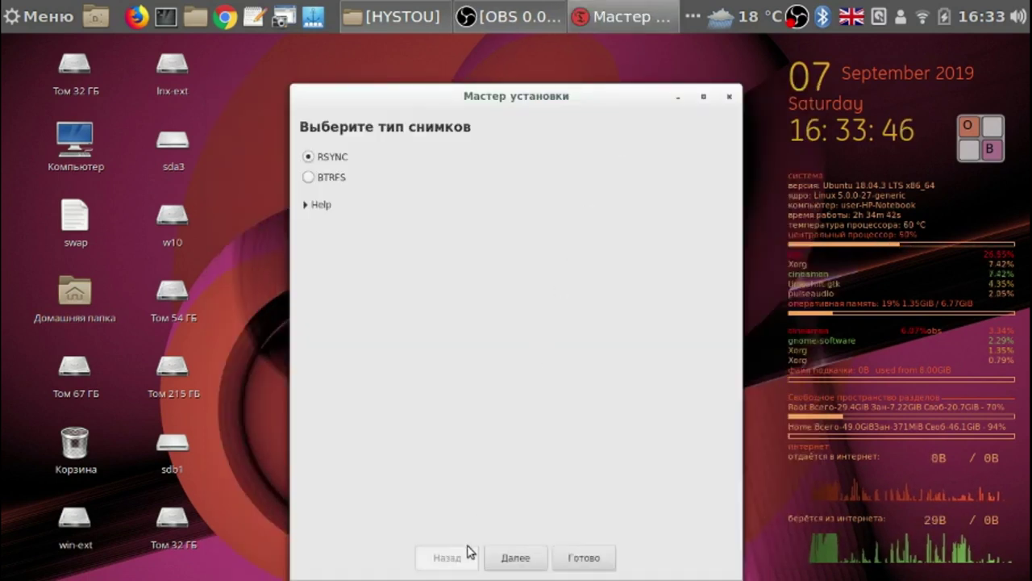
{"action": "left_click", "coordinate": [516, 558]}
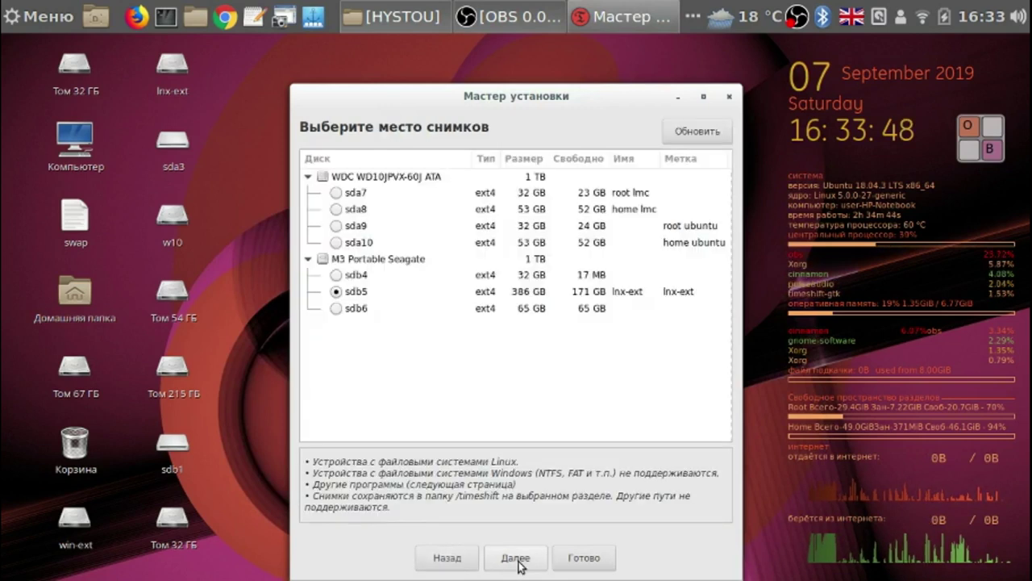
{"action": "left_click", "coordinate": [363, 291]}
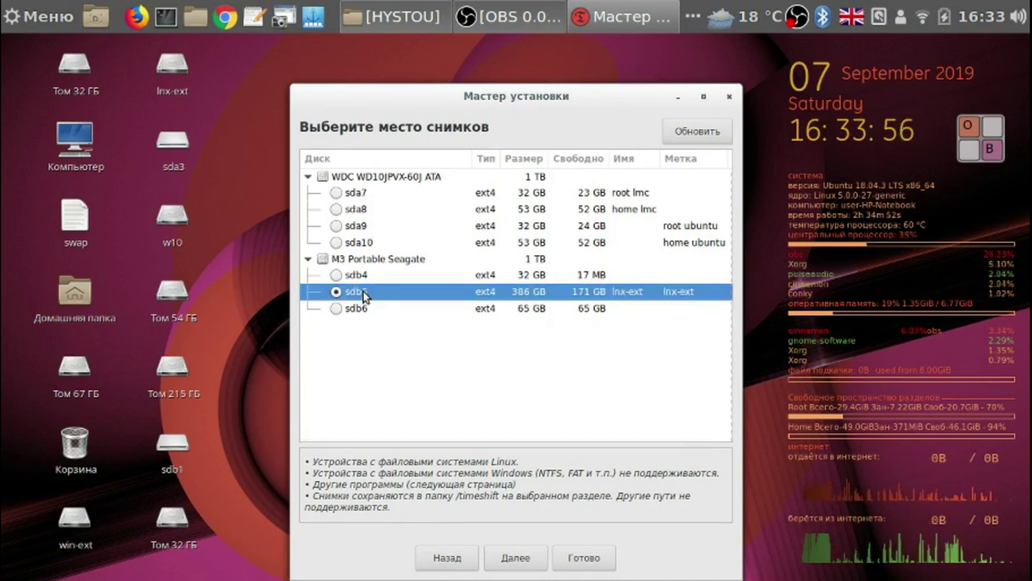
{"action": "left_click", "coordinate": [513, 565]}
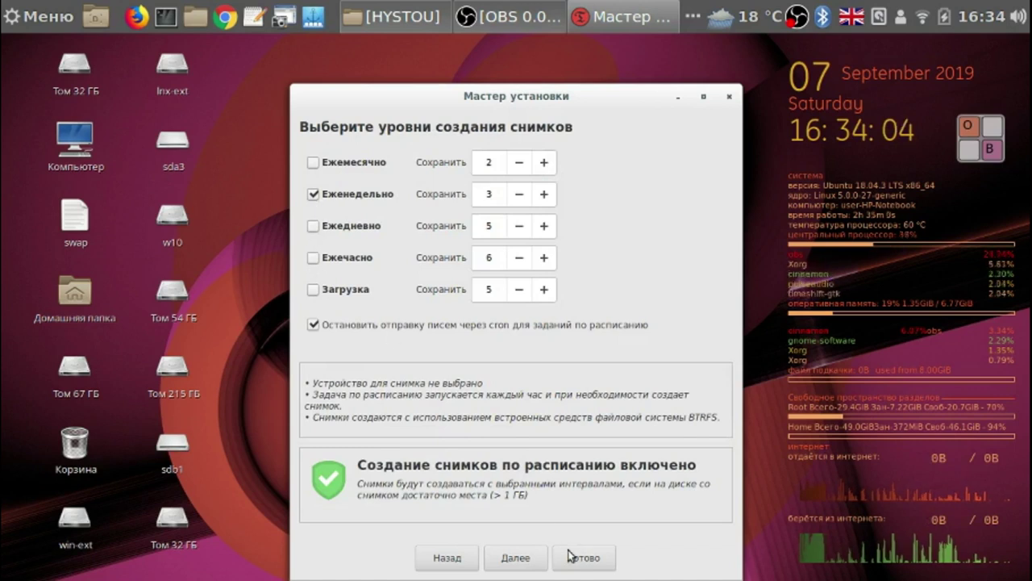
{"action": "left_click", "coordinate": [517, 559]}
{"action": "left_click", "coordinate": [520, 558]}
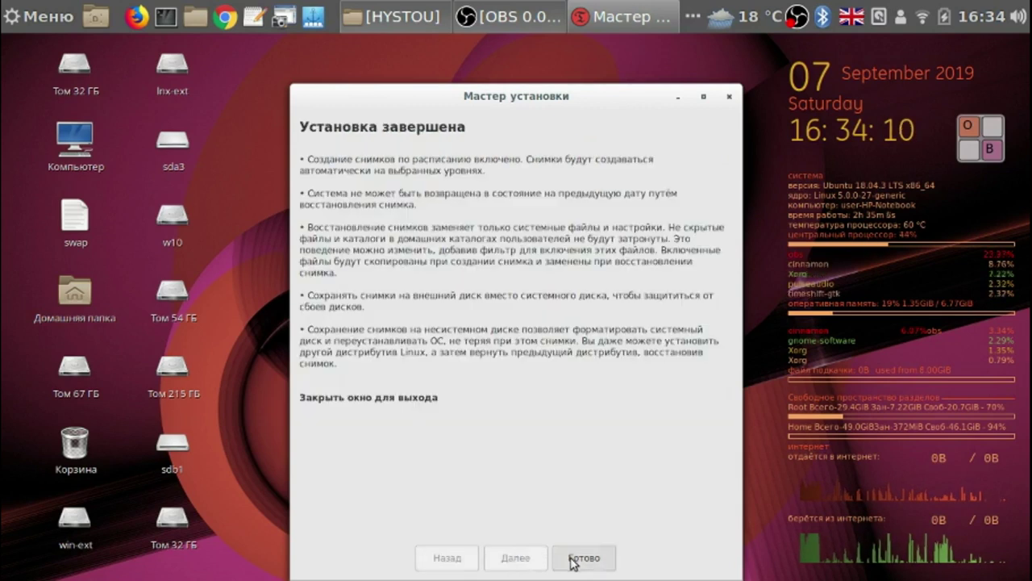
{"action": "left_click", "coordinate": [581, 558]}
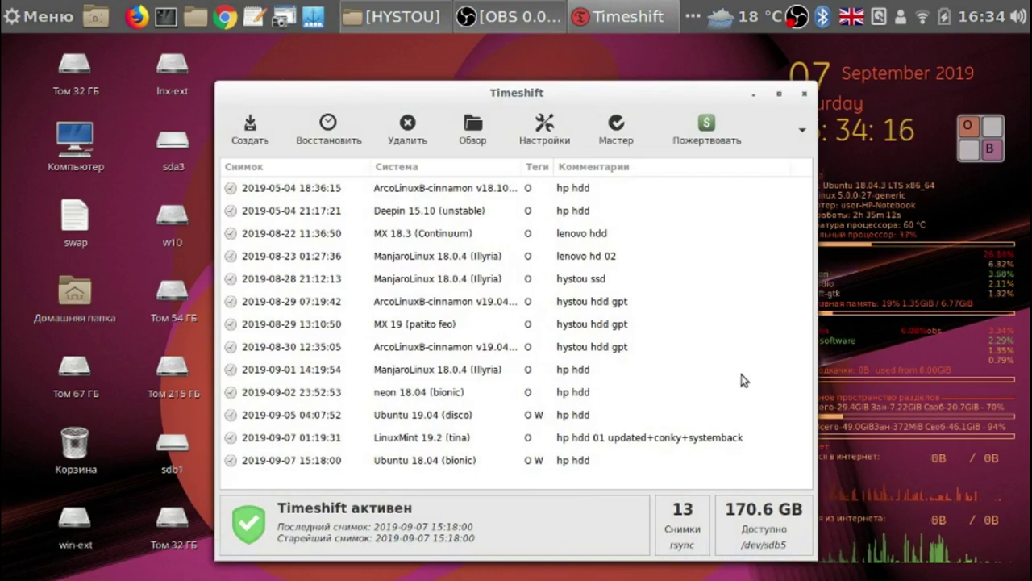
Select the Ubuntu 18.04 (bionic) snapshot in the Timeshift list and close the program
{"action": "left_click", "coordinate": [491, 460]}
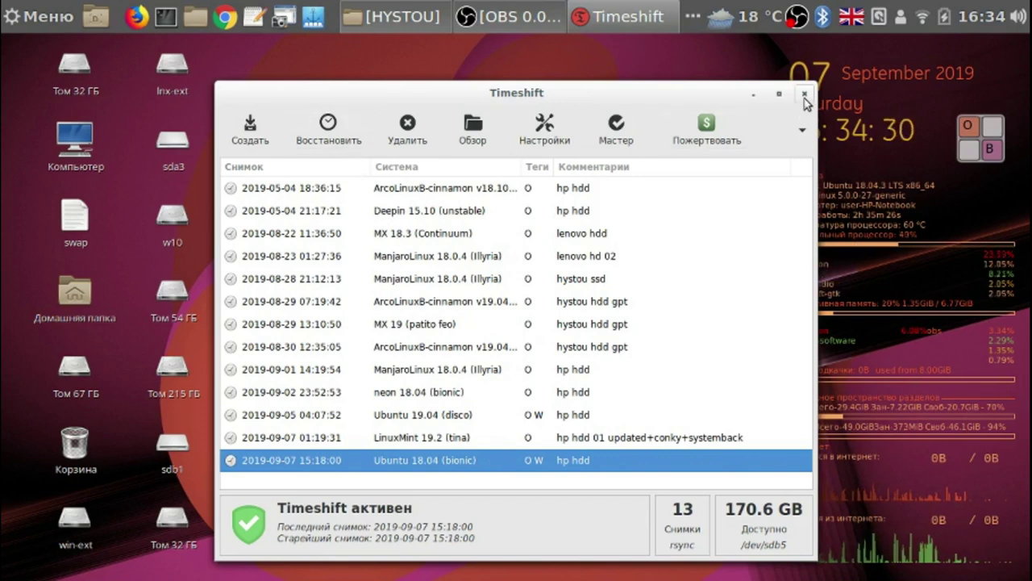
{"action": "left_click", "coordinate": [804, 95]}
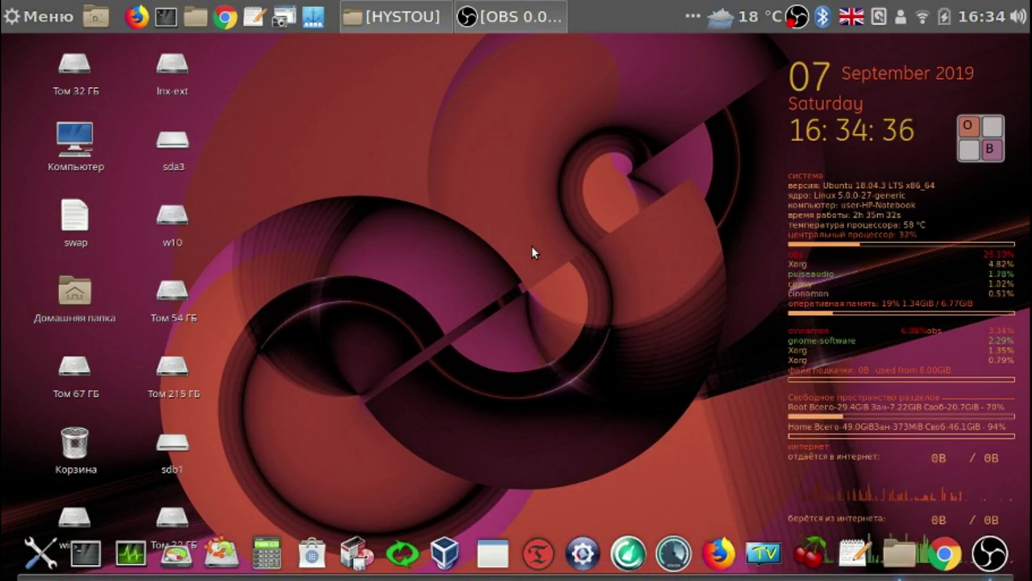
Run the uCareSystem Core system maintenance with the superuser password and close its terminal window once it is done
{"action": "left_click", "coordinate": [585, 555]}
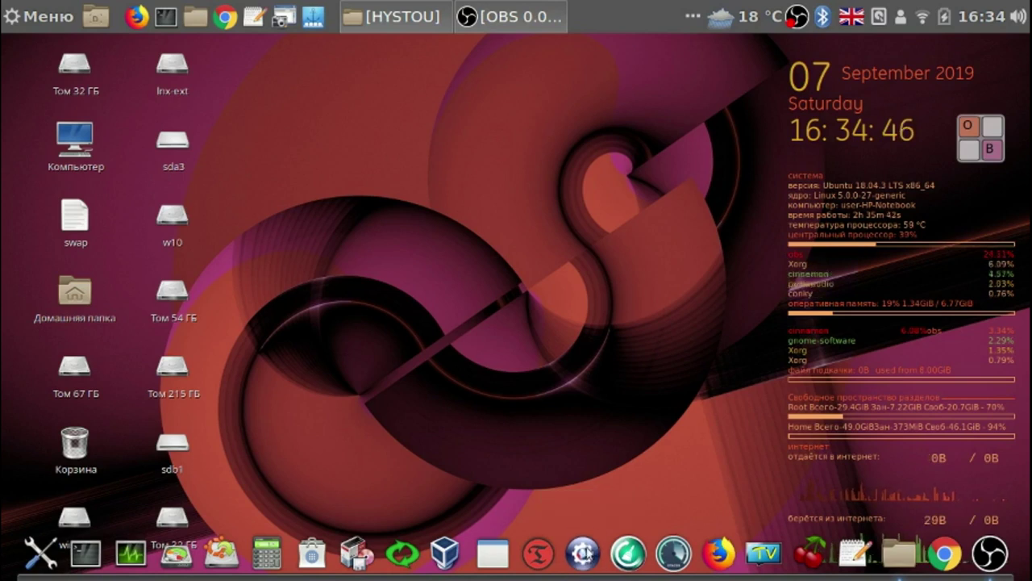
{"action": "left_click", "coordinate": [979, 142]}
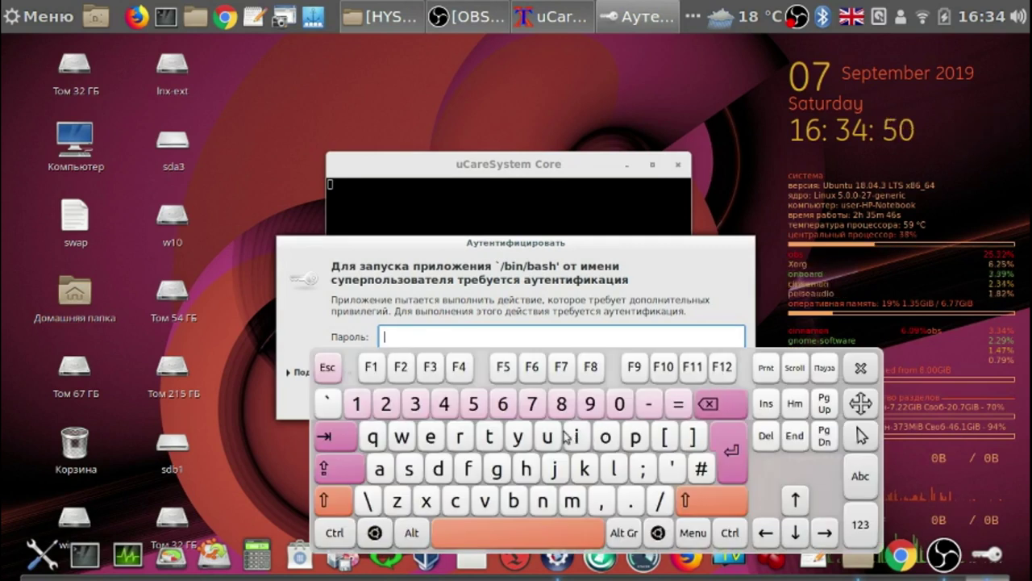
{"action": "left_click", "coordinate": [361, 406]}
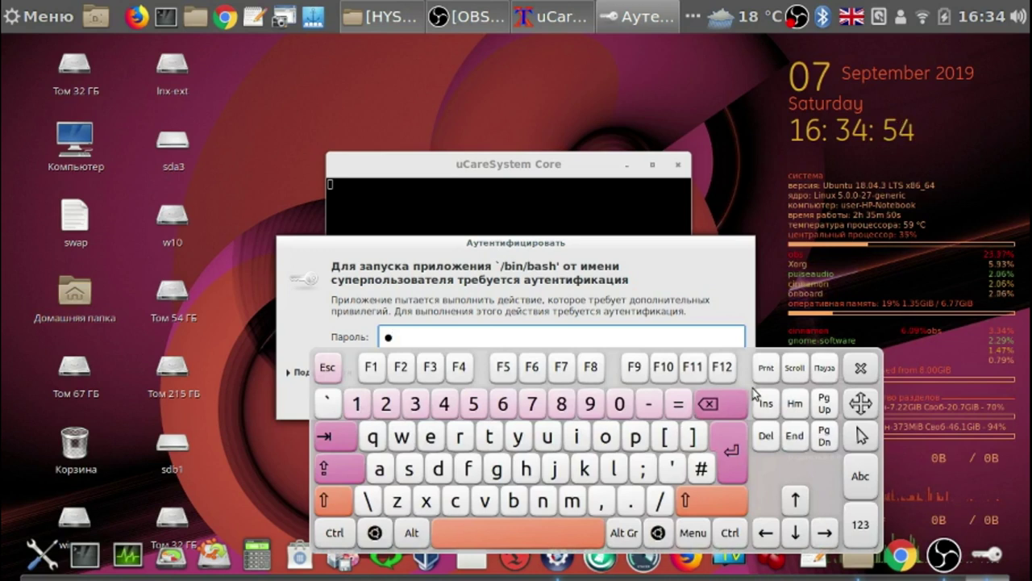
{"action": "left_click", "coordinate": [861, 367]}
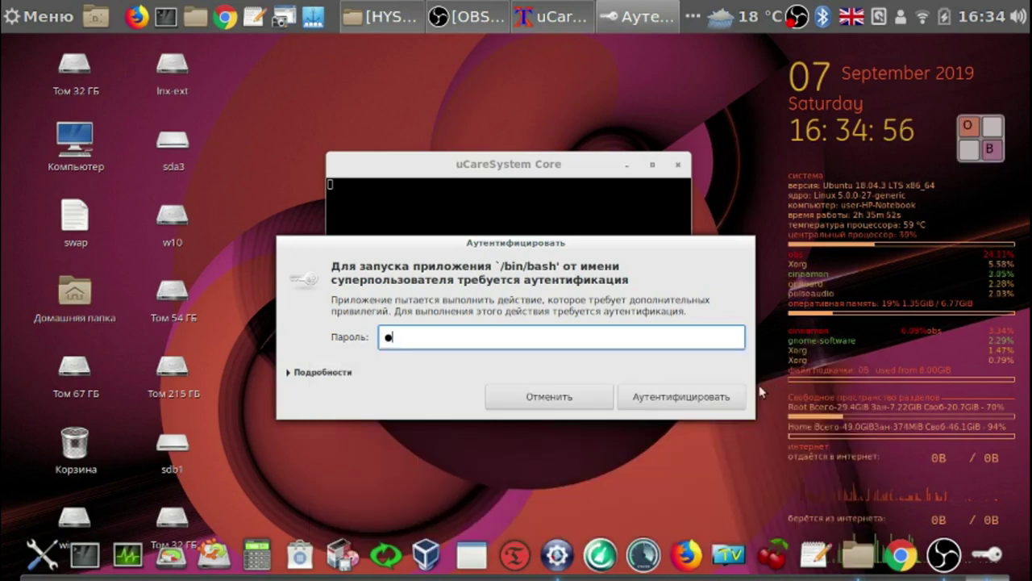
{"action": "left_click", "coordinate": [699, 398]}
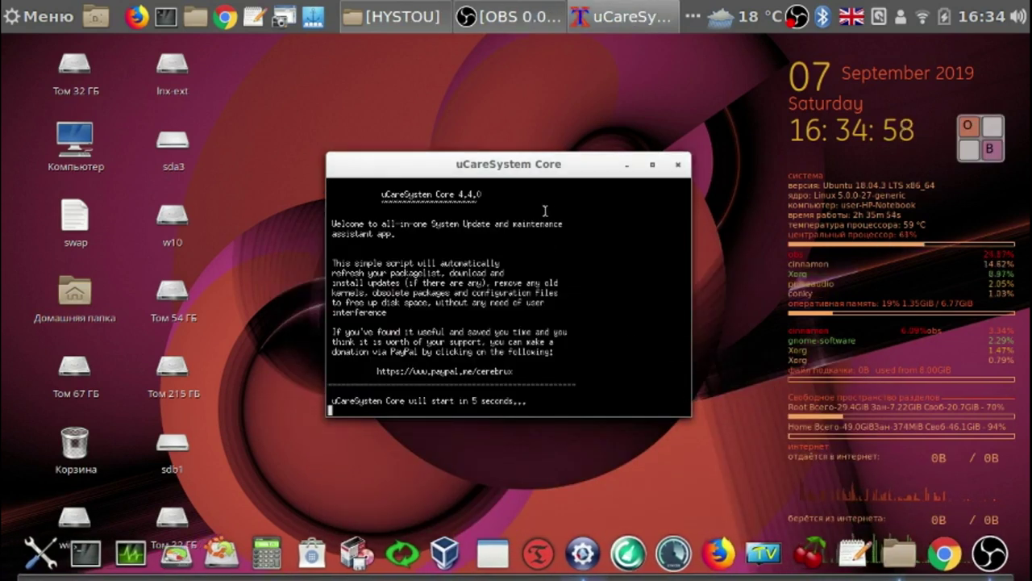
{"action": "left_click_drag", "start_coordinate": [543, 165], "coordinate": [264, 85]}
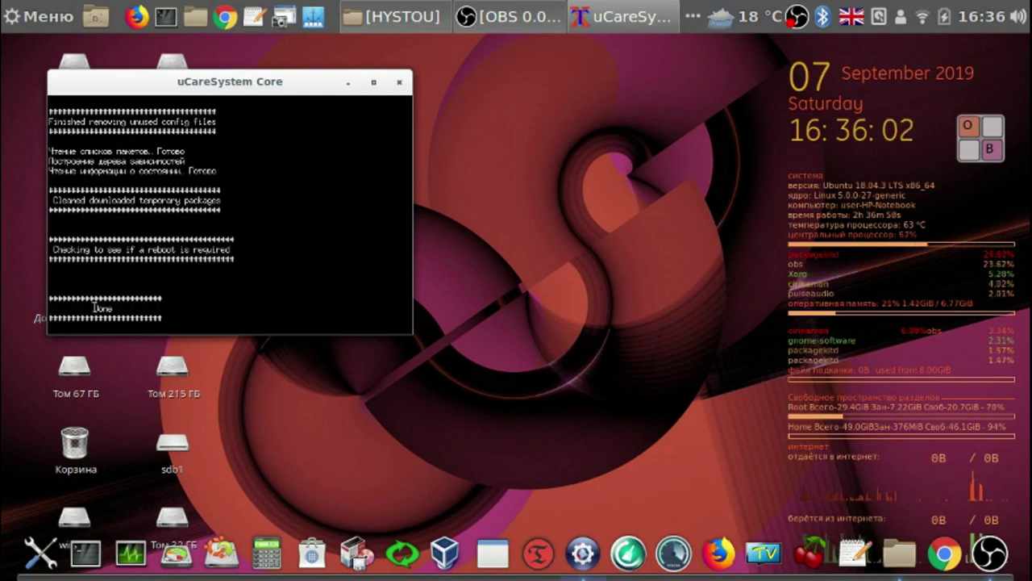
{"action": "left_click", "coordinate": [399, 83]}
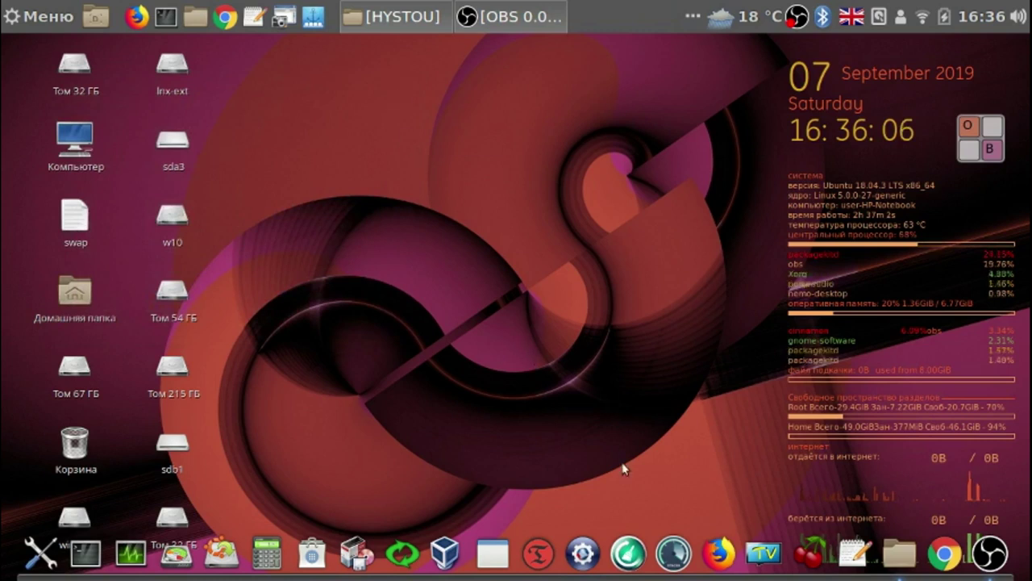
Launch Ubuntu Cleaner and scan all items in the Apps, Personal and System categories
{"action": "left_click", "coordinate": [630, 552]}
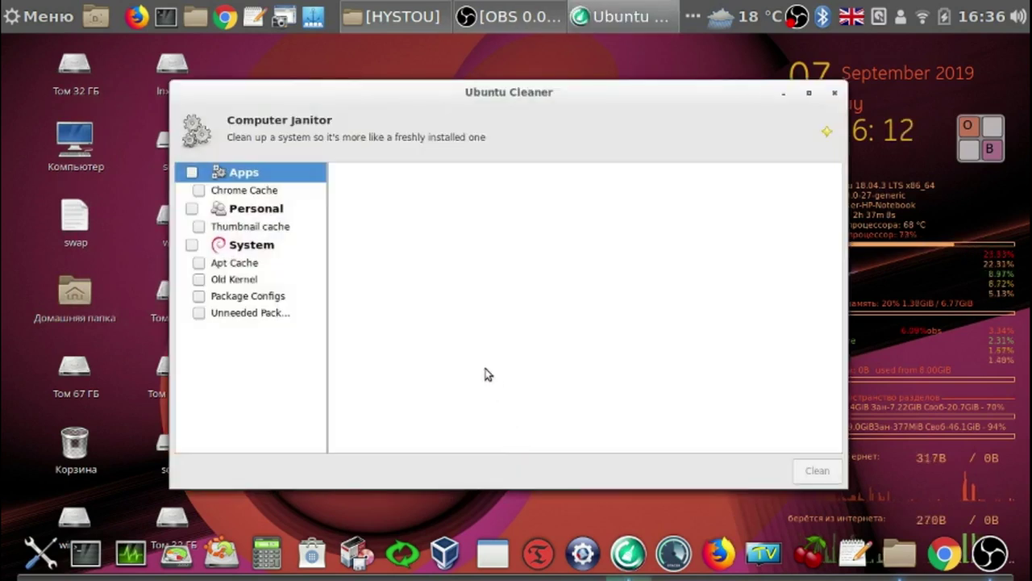
{"action": "left_click", "coordinate": [194, 171]}
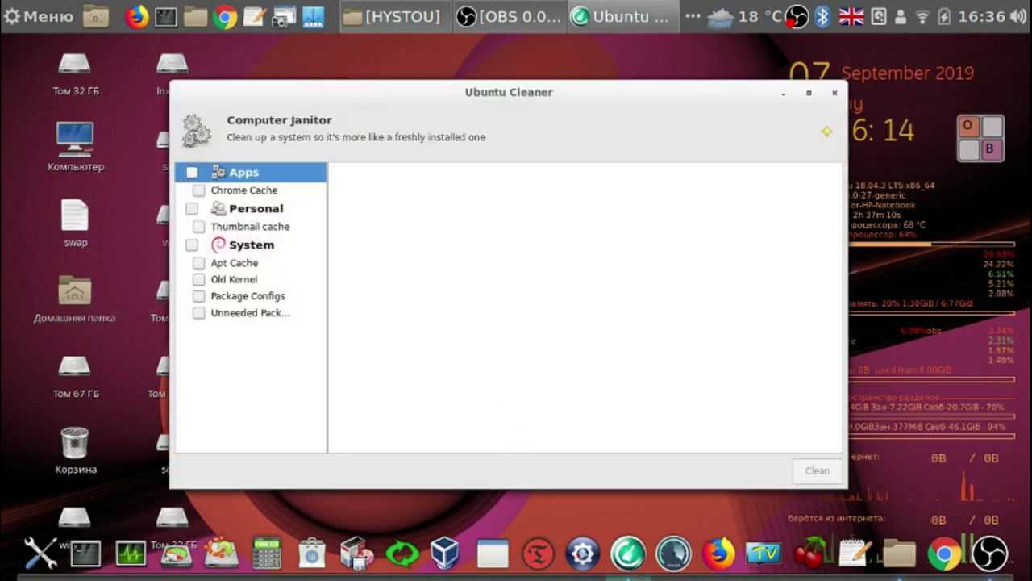
{"action": "left_click", "coordinate": [192, 208]}
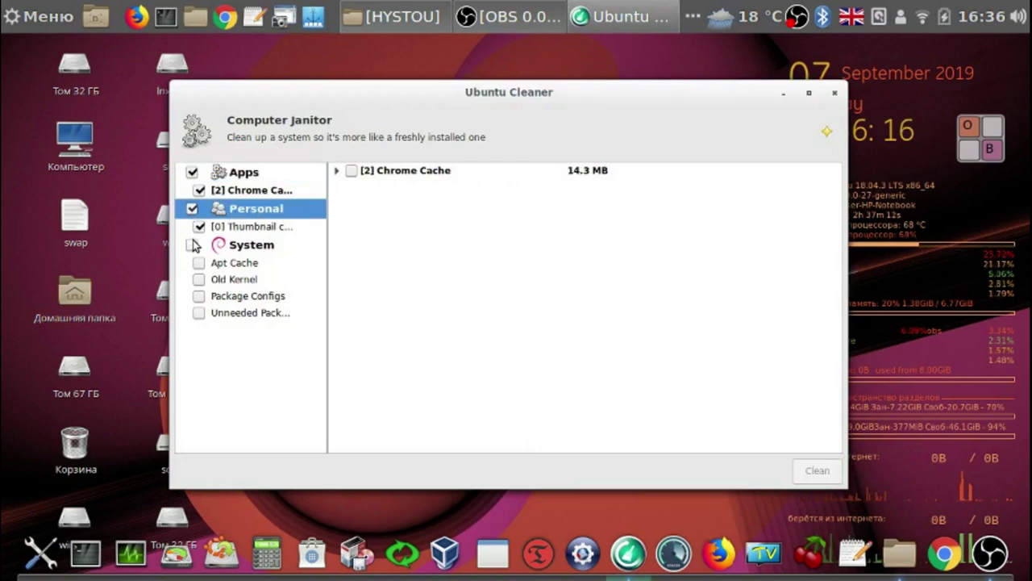
{"action": "left_click", "coordinate": [194, 245]}
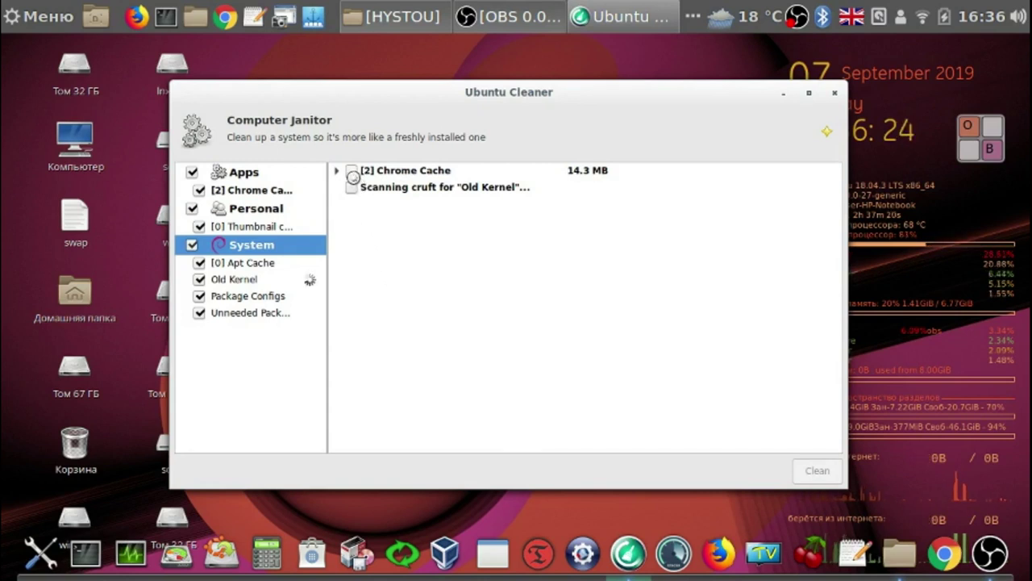
Mark the Chrome Cache for removal, clean it and close Ubuntu Cleaner
{"action": "left_click", "coordinate": [352, 172]}
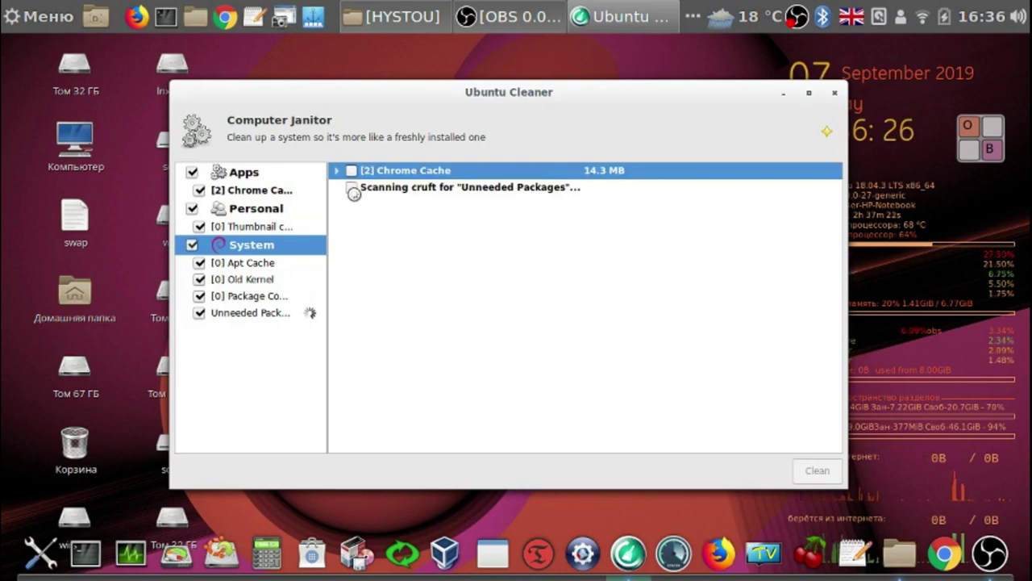
{"action": "left_click", "coordinate": [353, 188]}
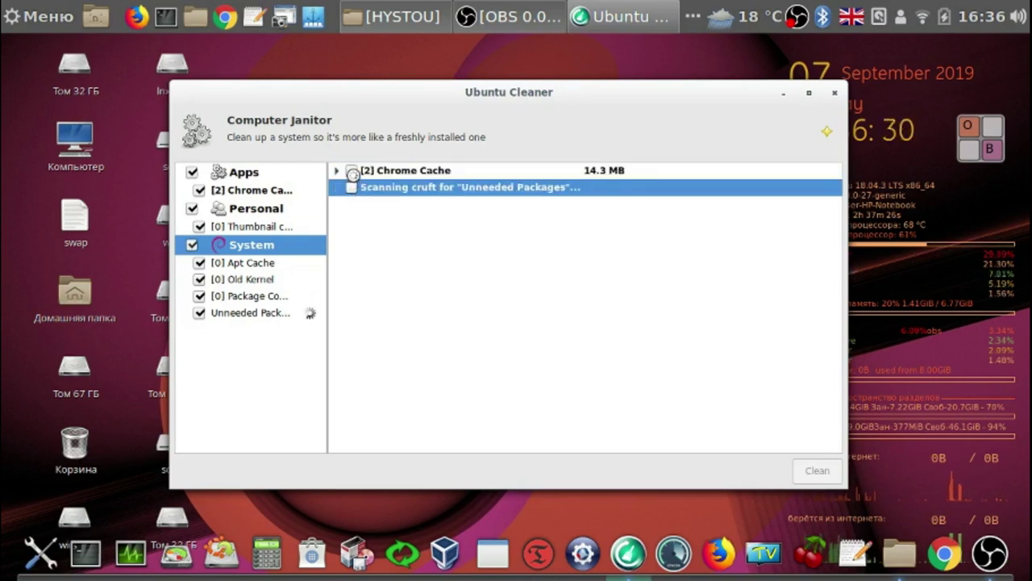
{"action": "left_click", "coordinate": [353, 171]}
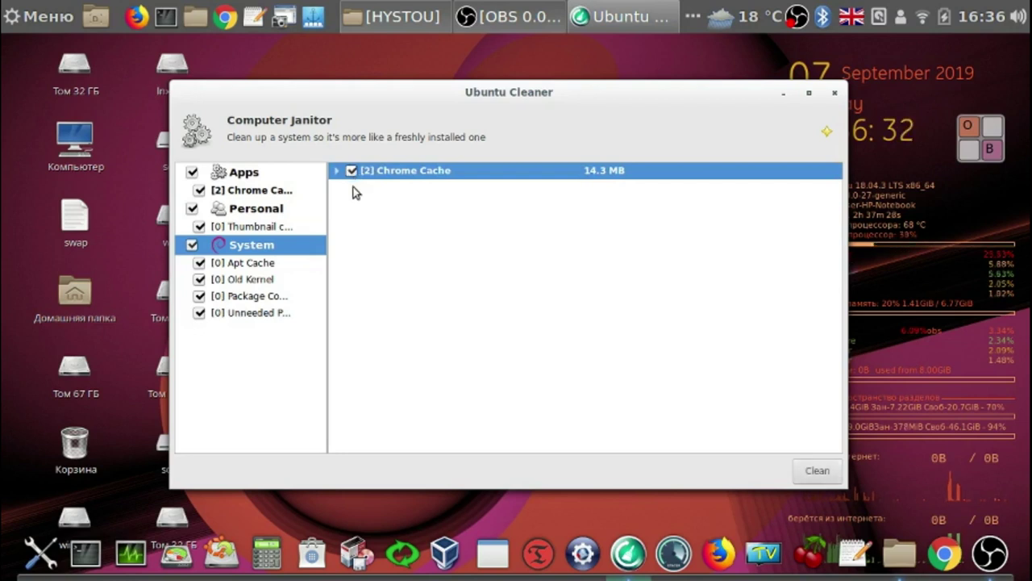
{"action": "left_click", "coordinate": [816, 472]}
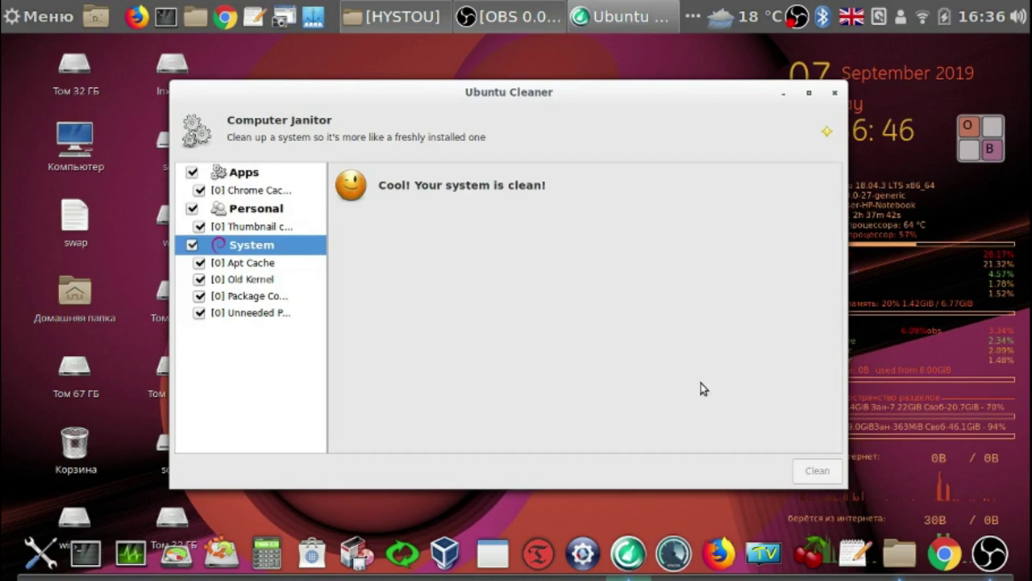
{"action": "left_click", "coordinate": [835, 93]}
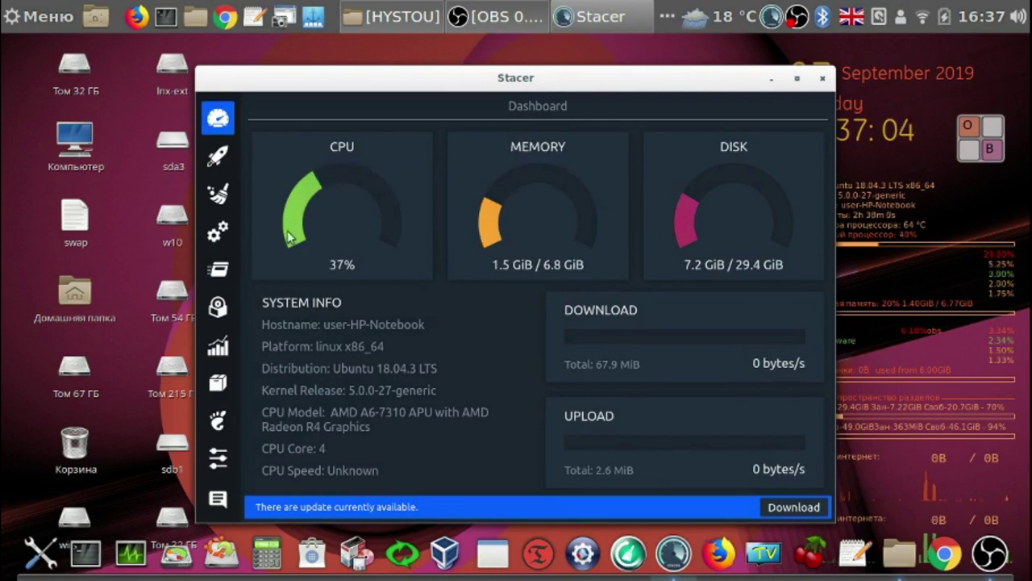
Switch to Stacer and run a System Cleaner scan with all categories selected
{"action": "left_click_drag", "start_coordinate": [432, 92], "coordinate": [356, 75]}
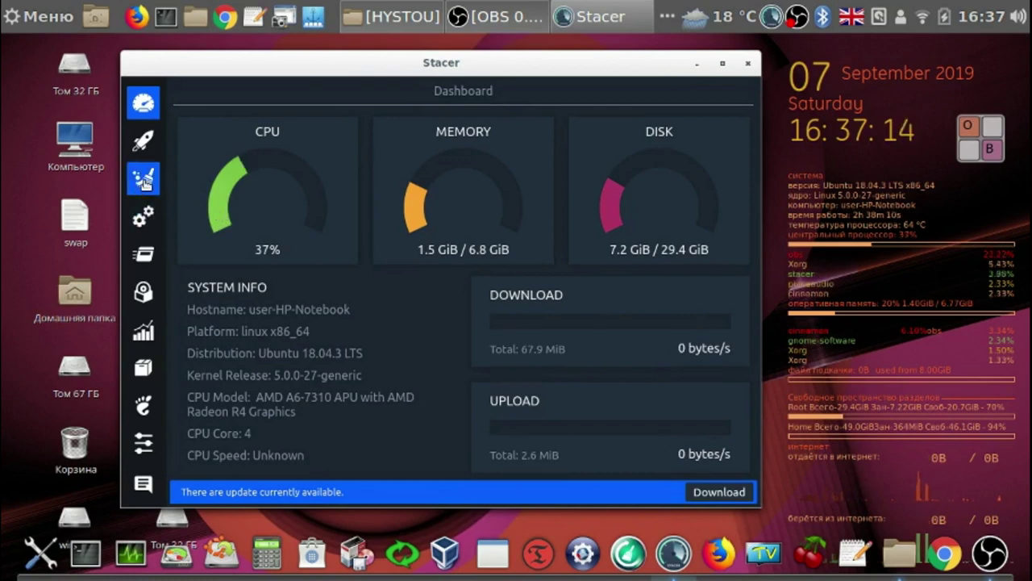
{"action": "left_click", "coordinate": [146, 180]}
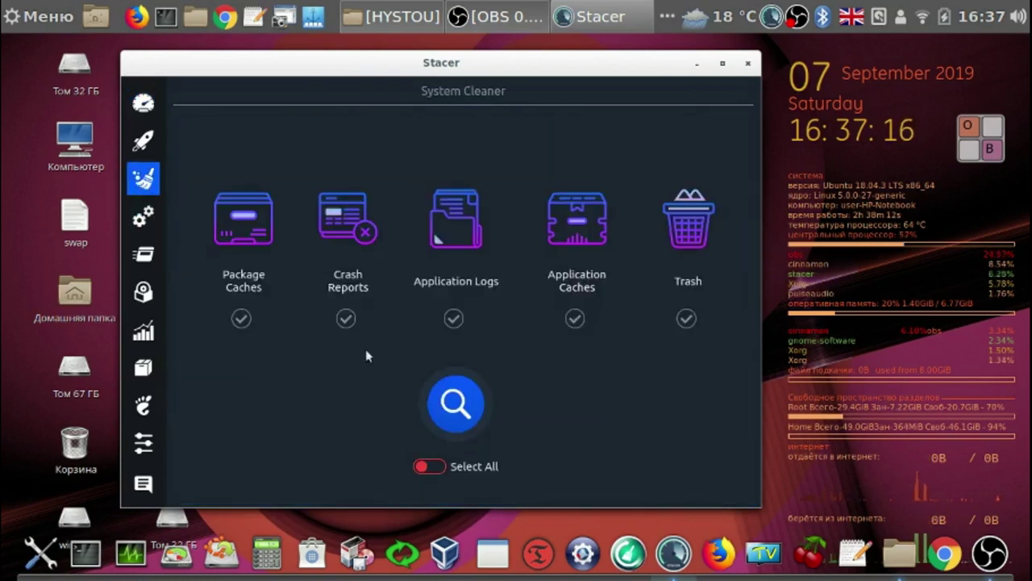
{"action": "left_click", "coordinate": [434, 466]}
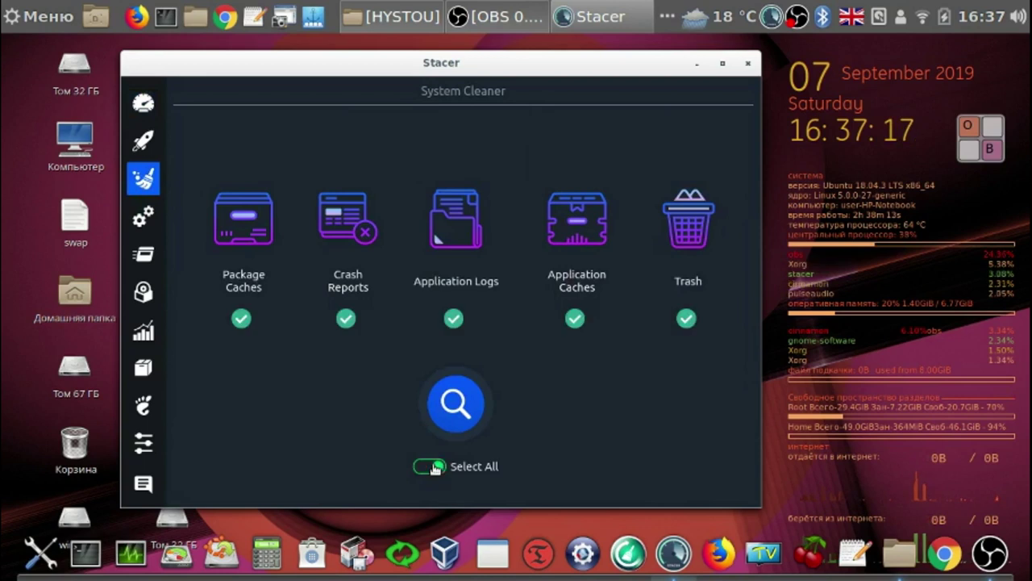
{"action": "left_click", "coordinate": [455, 404]}
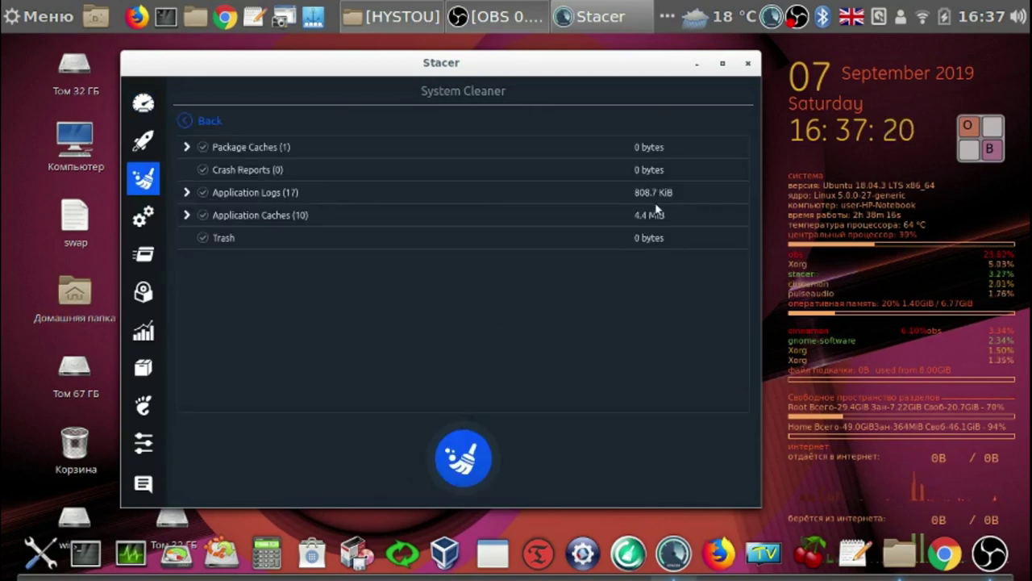
Clean the Application Logs and Application Caches in Stacer, authenticating with the superuser password through the on-screen keyboard
{"action": "left_click", "coordinate": [613, 194]}
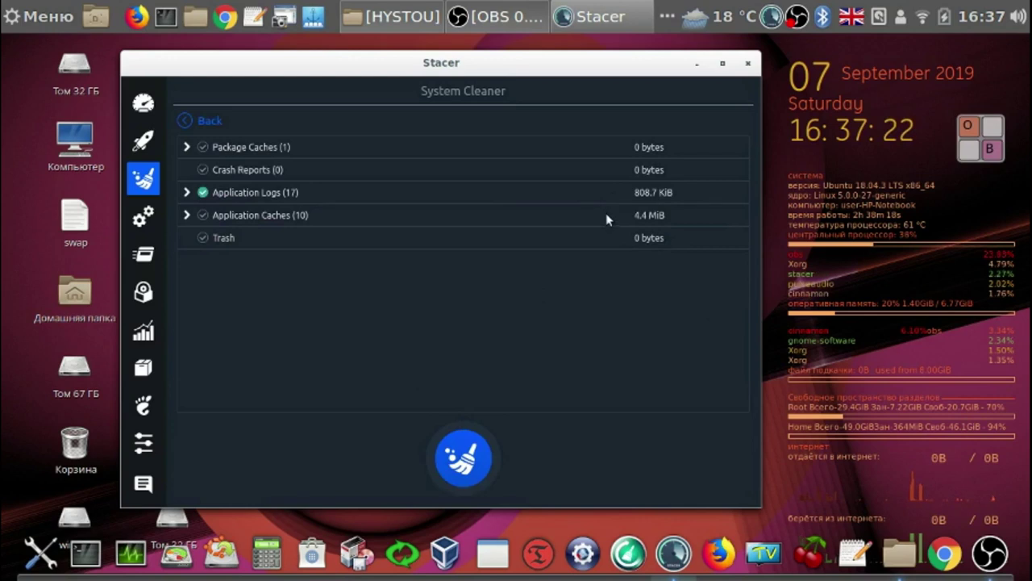
{"action": "left_click", "coordinate": [607, 214]}
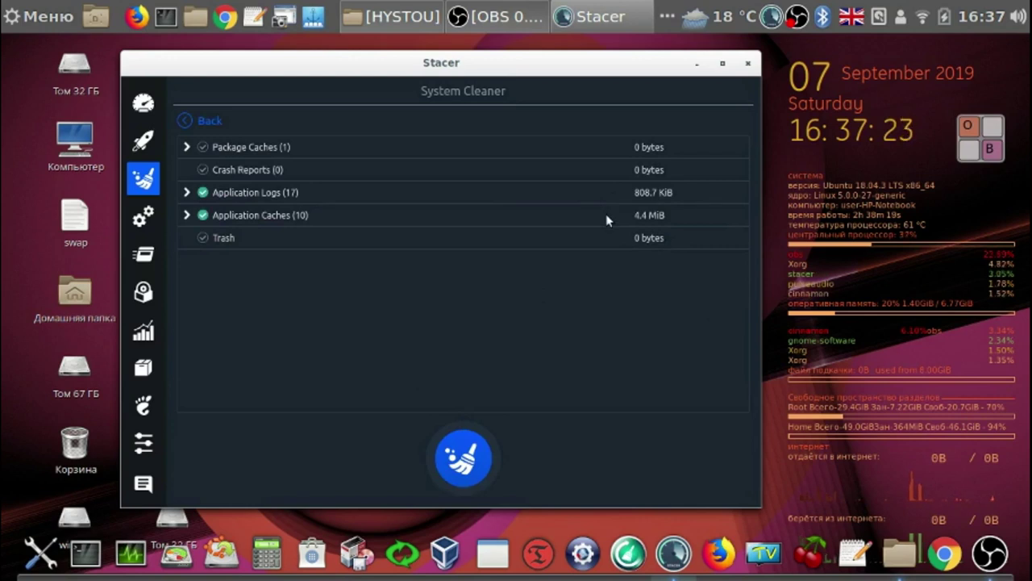
{"action": "left_click", "coordinate": [466, 464]}
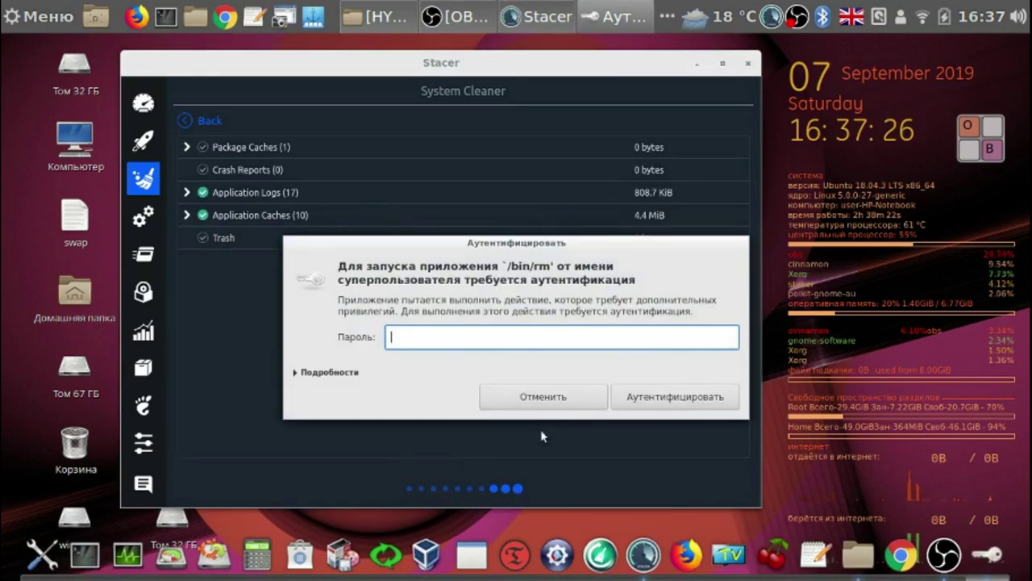
{"action": "left_click", "coordinate": [975, 151]}
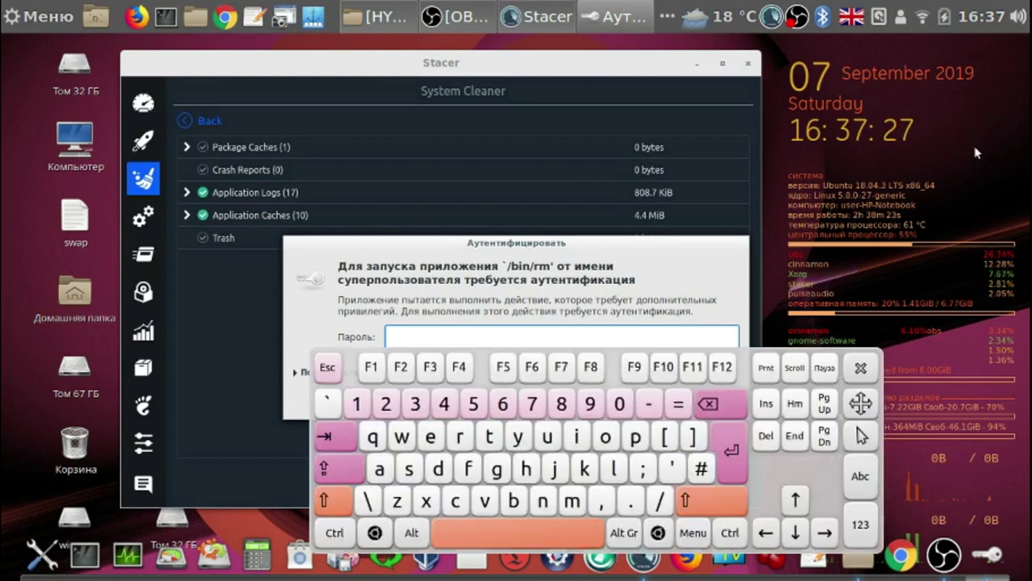
{"action": "left_click", "coordinate": [361, 403]}
{"action": "left_click", "coordinate": [861, 369]}
{"action": "left_click", "coordinate": [682, 399]}
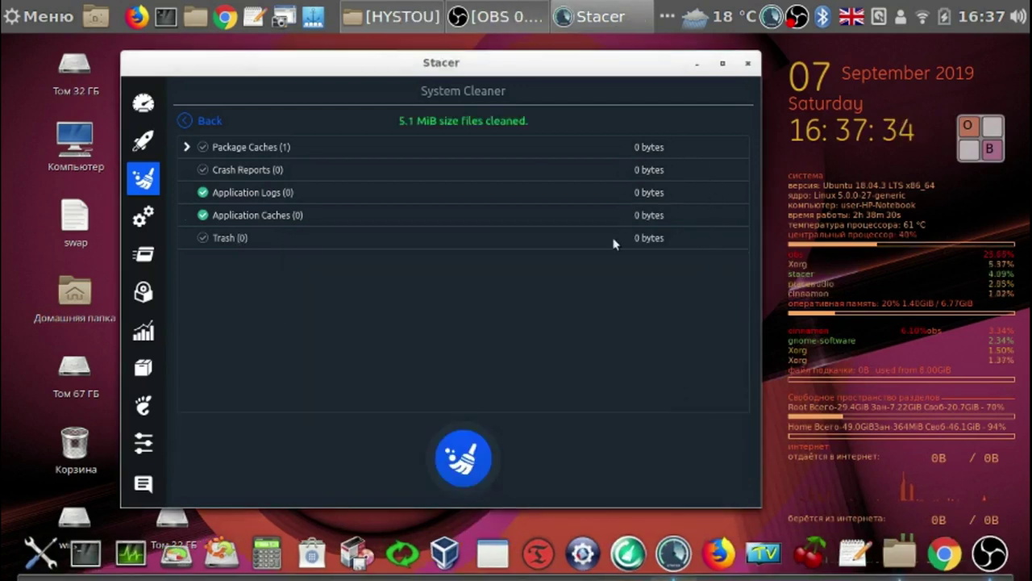
Review the disk usage on the Stacer dashboard and quit the program without keeping it in the system tray
{"action": "left_click", "coordinate": [141, 117]}
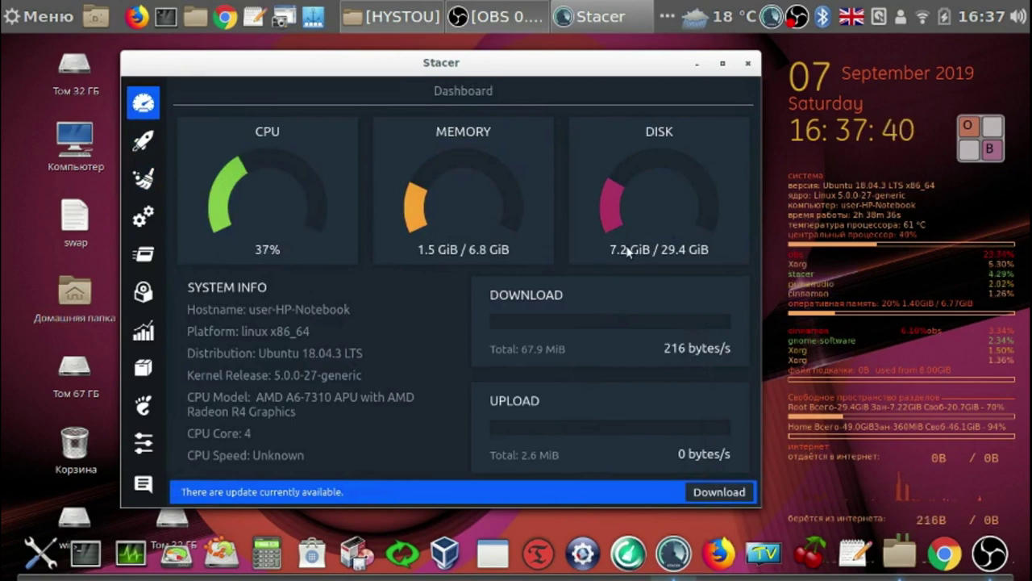
{"action": "left_click", "coordinate": [747, 63]}
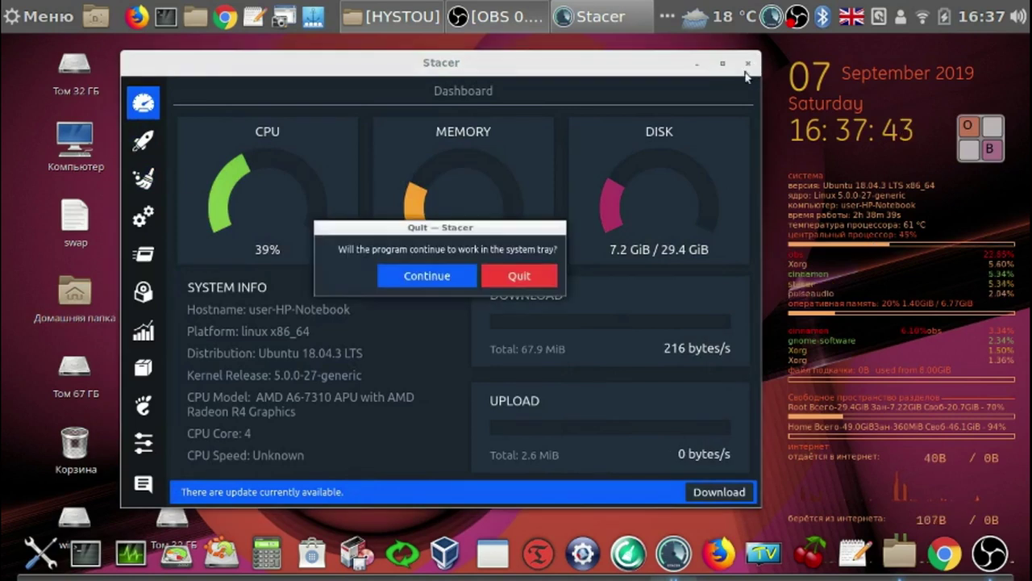
{"action": "left_click", "coordinate": [531, 271]}
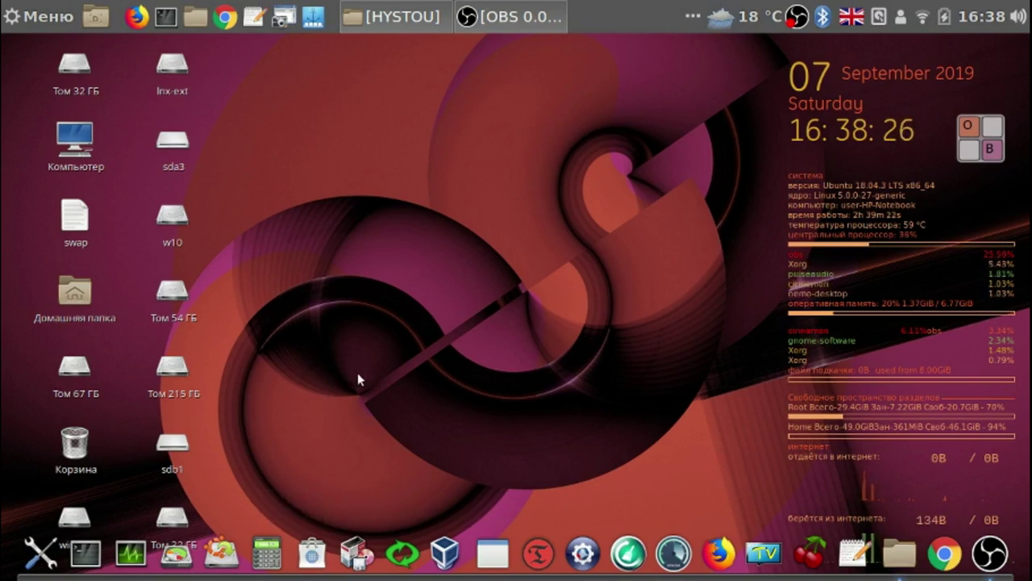
Launch the Synaptic package manager, entering the superuser password with the on-screen keyboard, and dismiss the keyboard
{"action": "left_click", "coordinate": [315, 555]}
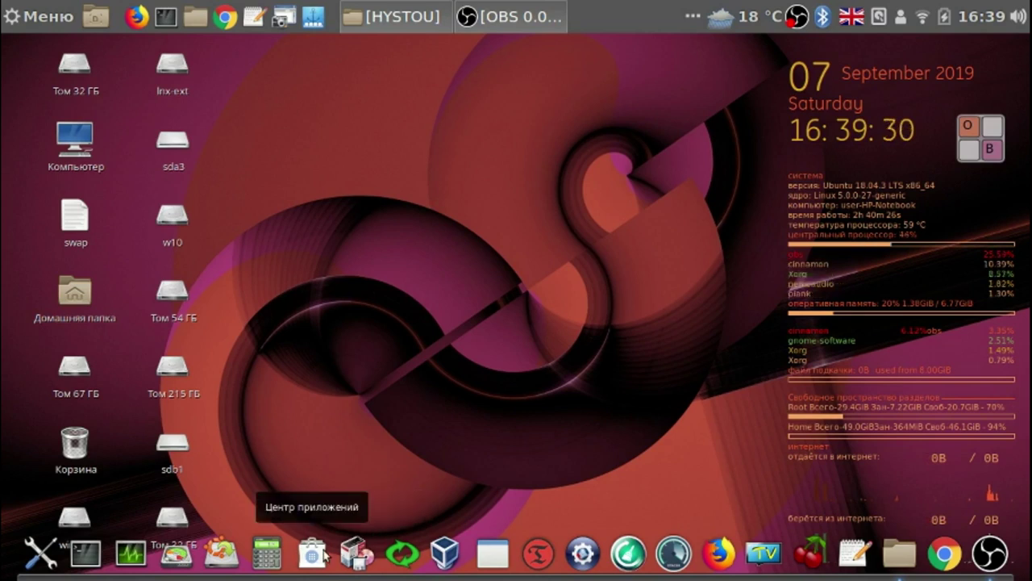
{"action": "left_click", "coordinate": [355, 557]}
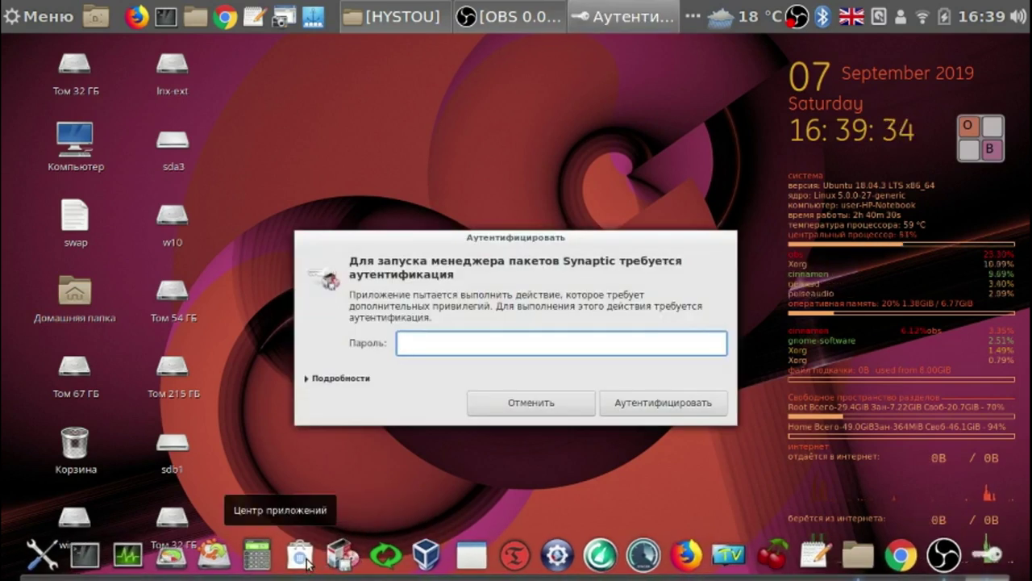
{"action": "left_click", "coordinate": [991, 150]}
{"action": "left_click", "coordinate": [357, 404]}
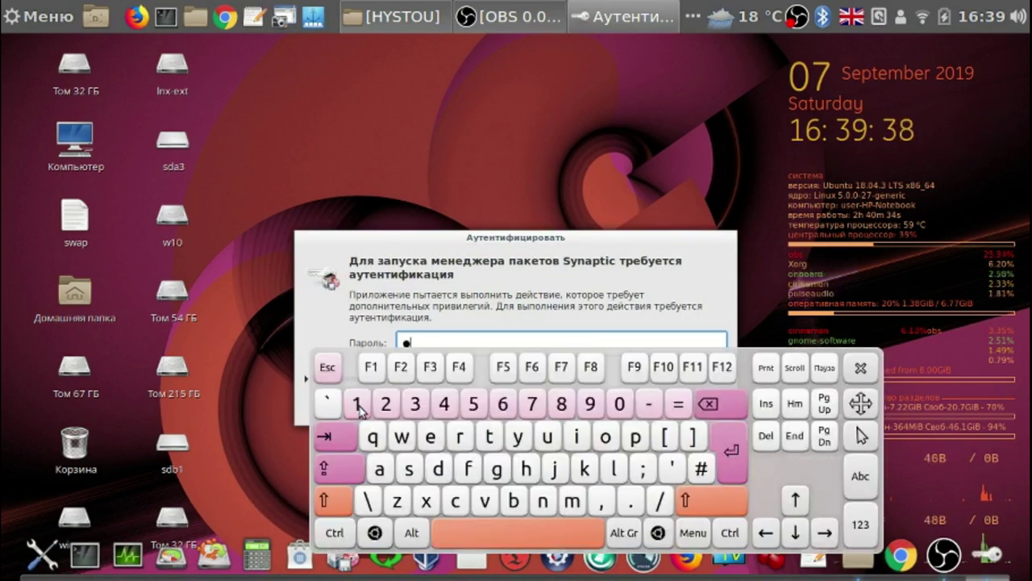
{"action": "left_click", "coordinate": [732, 449]}
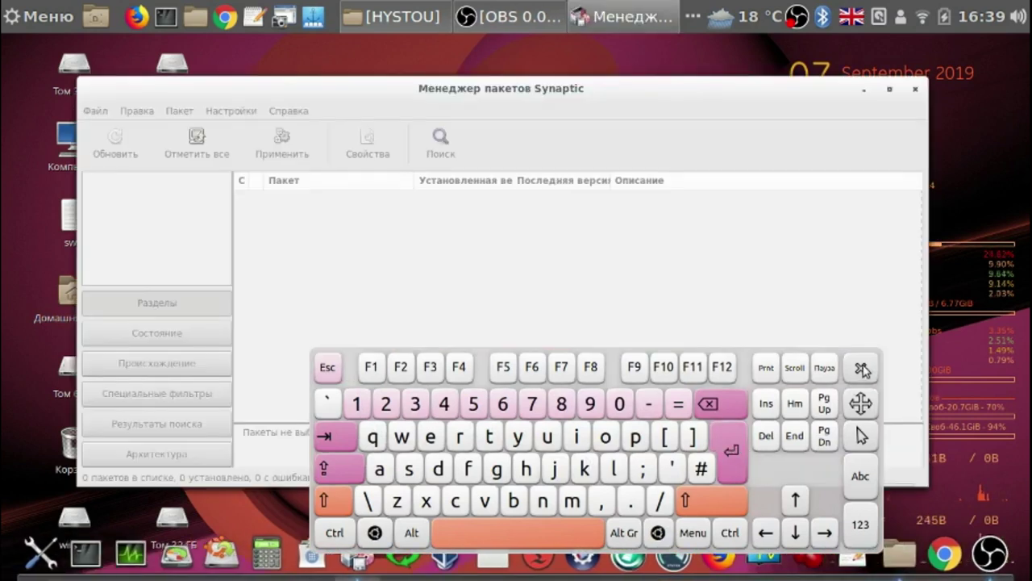
{"action": "left_click", "coordinate": [861, 368]}
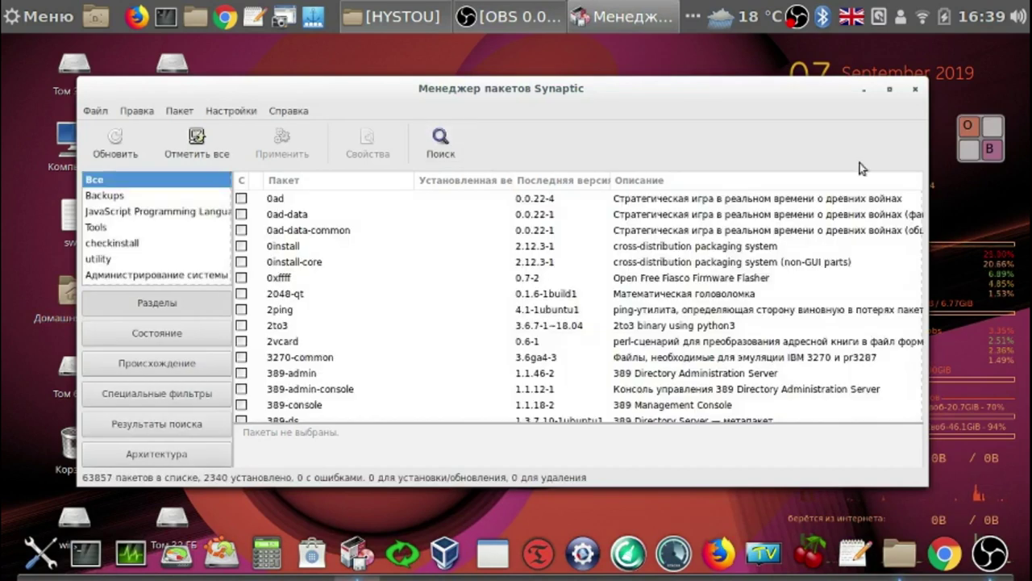
Search Synaptic's package names and descriptions for "thunderbird" using the on-screen keyboard and select the thunderbird package in the results
{"action": "left_click", "coordinate": [986, 142]}
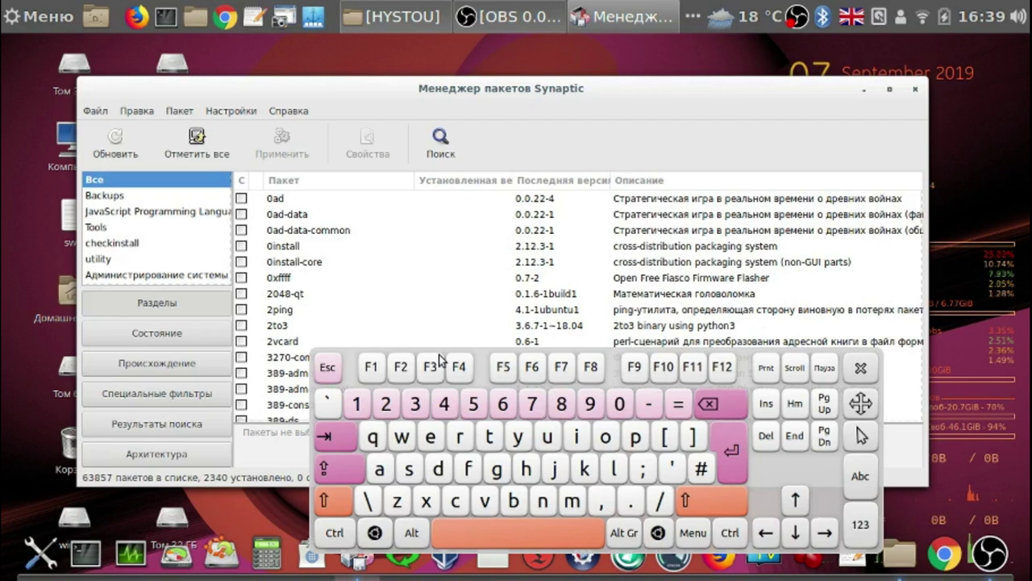
{"action": "left_click", "coordinate": [448, 148]}
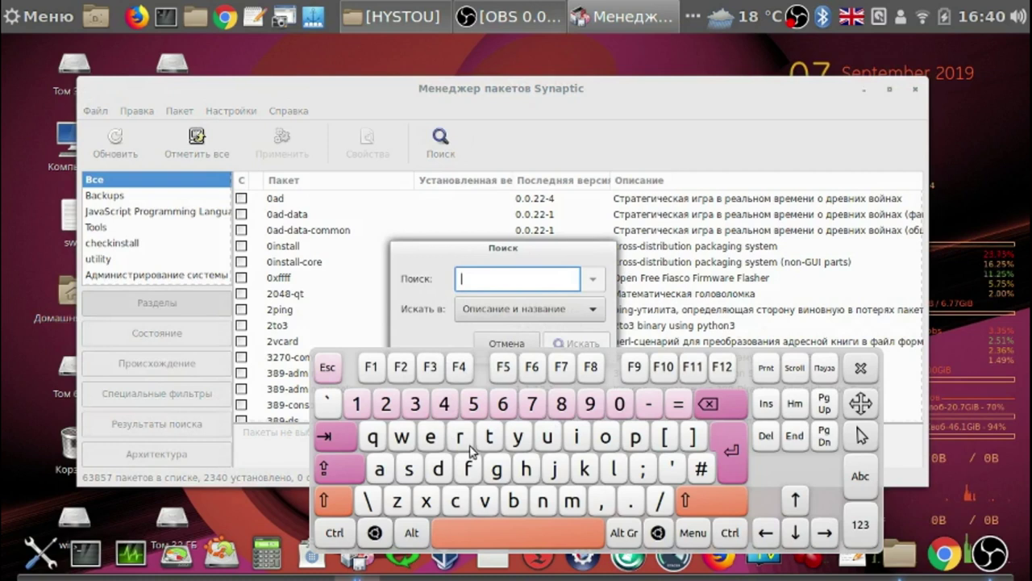
{"action": "left_click", "coordinate": [488, 438]}
{"action": "left_click", "coordinate": [526, 469]}
{"action": "left_click", "coordinate": [547, 438]}
{"action": "left_click", "coordinate": [543, 501]}
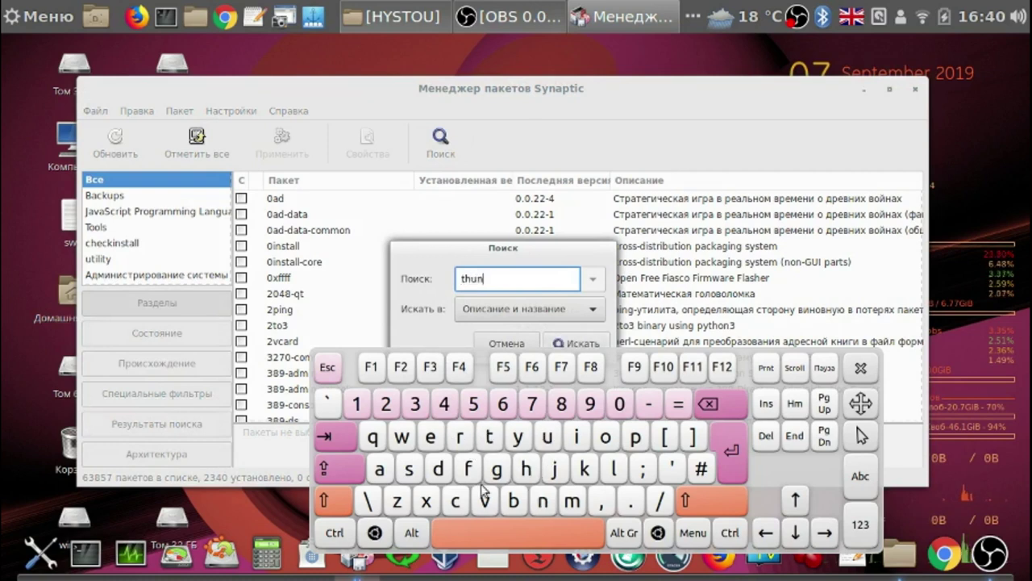
{"action": "left_click", "coordinate": [438, 470]}
{"action": "left_click", "coordinate": [431, 437]}
{"action": "left_click", "coordinate": [460, 437]}
{"action": "left_click", "coordinate": [513, 501]}
{"action": "left_click", "coordinate": [577, 437]}
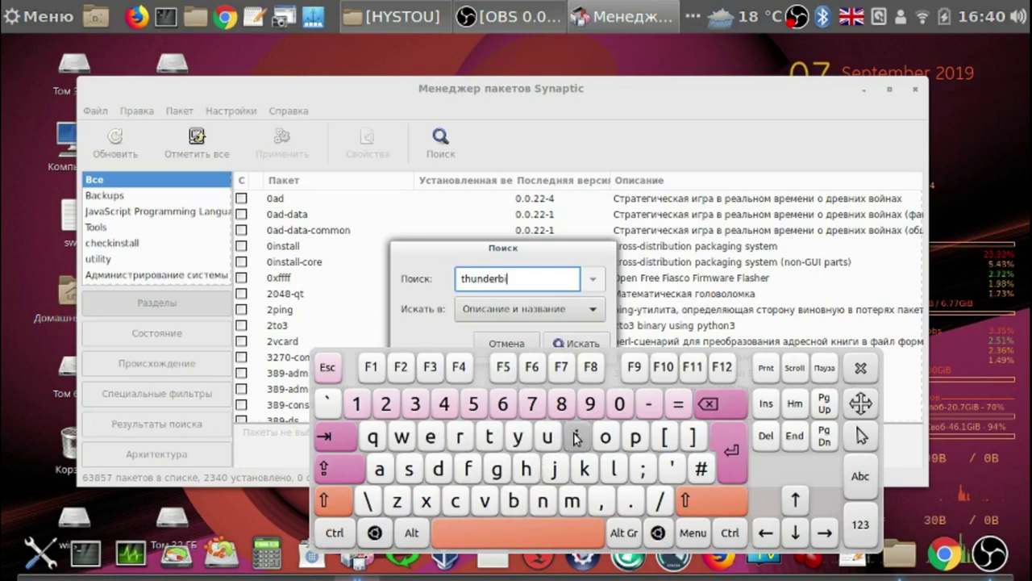
{"action": "left_click", "coordinate": [461, 438]}
{"action": "left_click", "coordinate": [446, 469]}
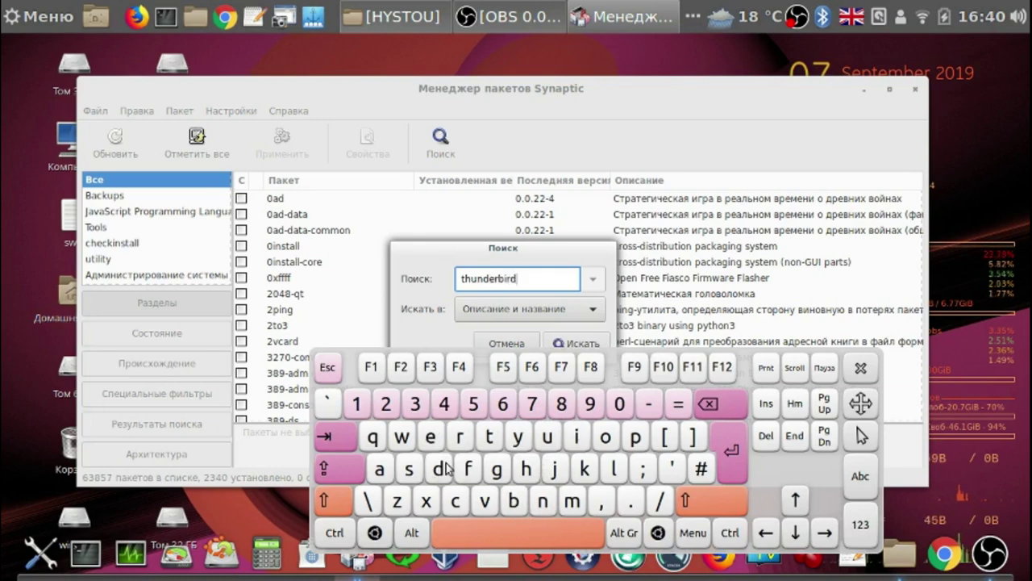
{"action": "left_click", "coordinate": [861, 368]}
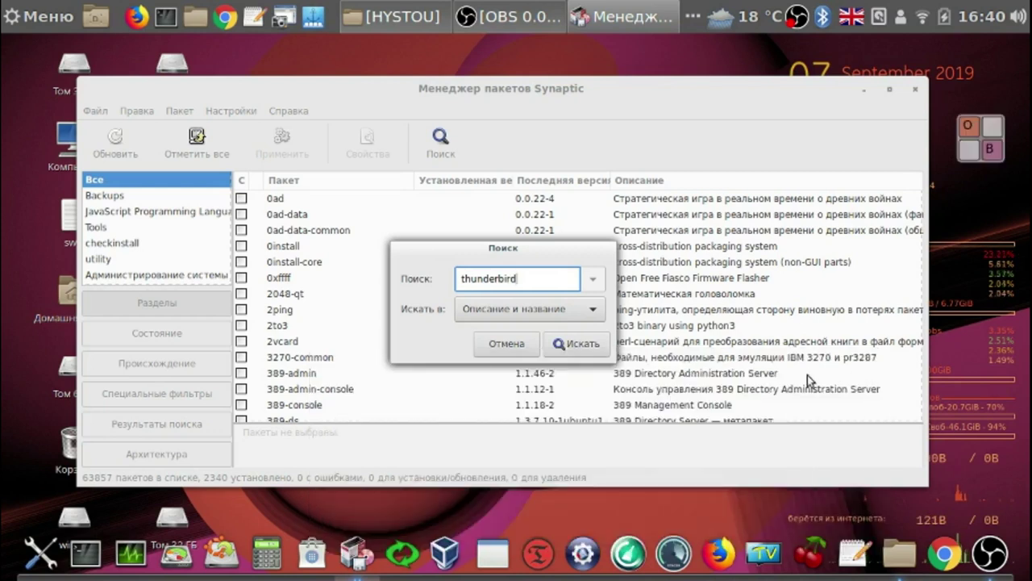
{"action": "left_click", "coordinate": [582, 345]}
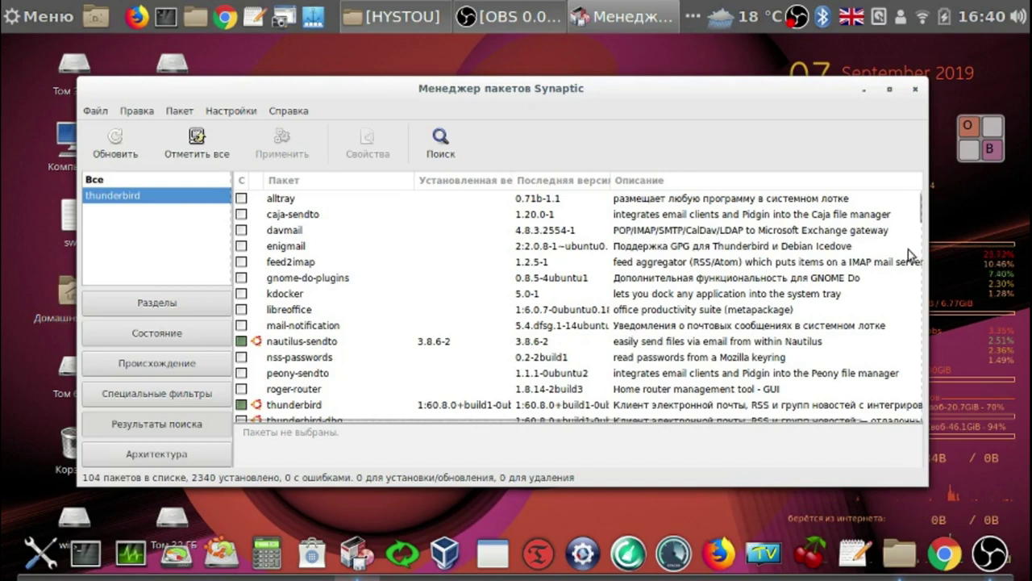
{"action": "left_click_drag", "start_coordinate": [921, 215], "coordinate": [921, 238]}
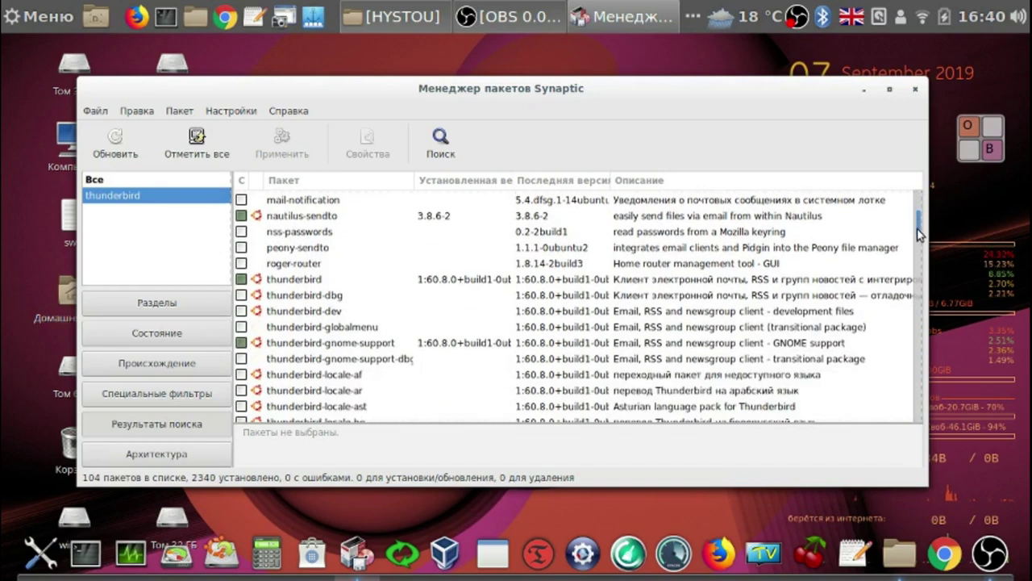
{"action": "left_click", "coordinate": [308, 281]}
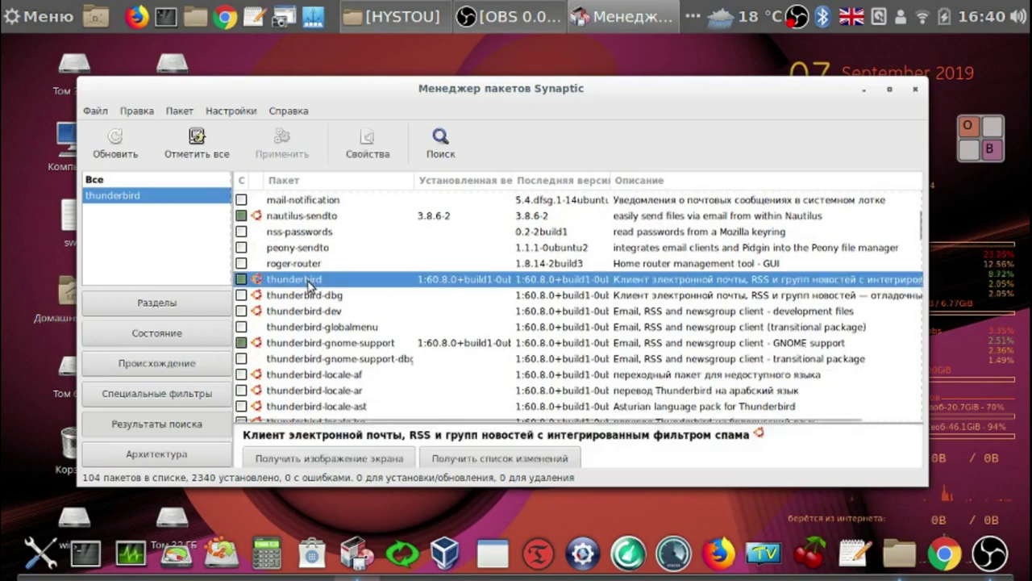
Mark the thunderbird package for complete removal, accept the required dependent package changes, and apply all queued changes
{"action": "right_click", "coordinate": [307, 282]}
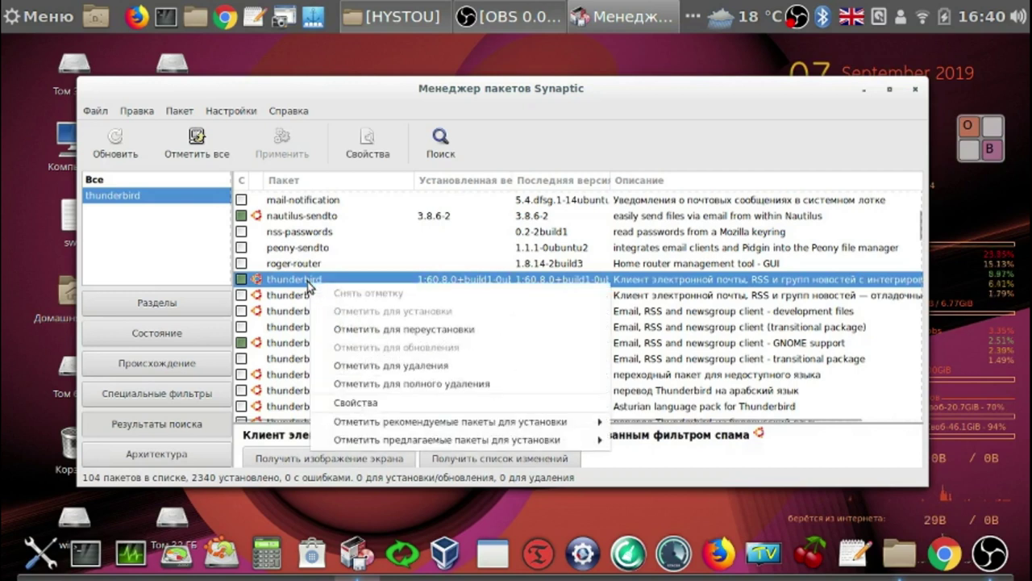
{"action": "key", "text": "Escape"}
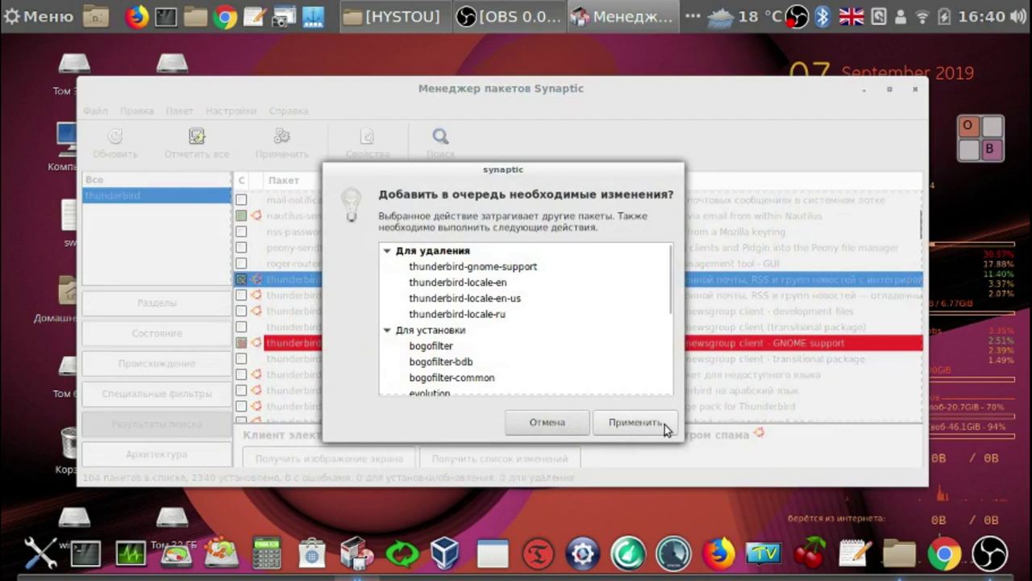
{"action": "left_click", "coordinate": [653, 423]}
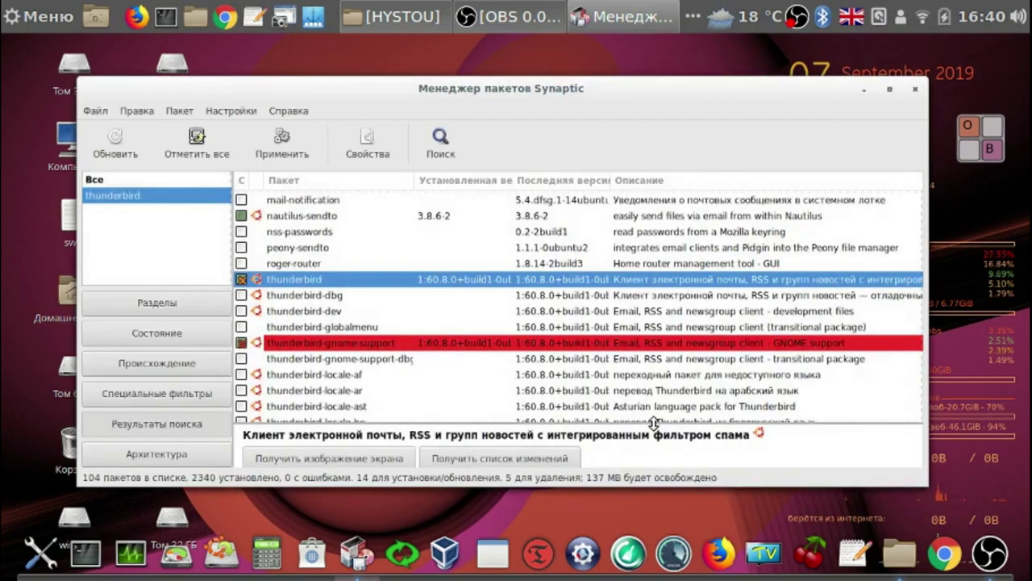
{"action": "left_click", "coordinate": [286, 145]}
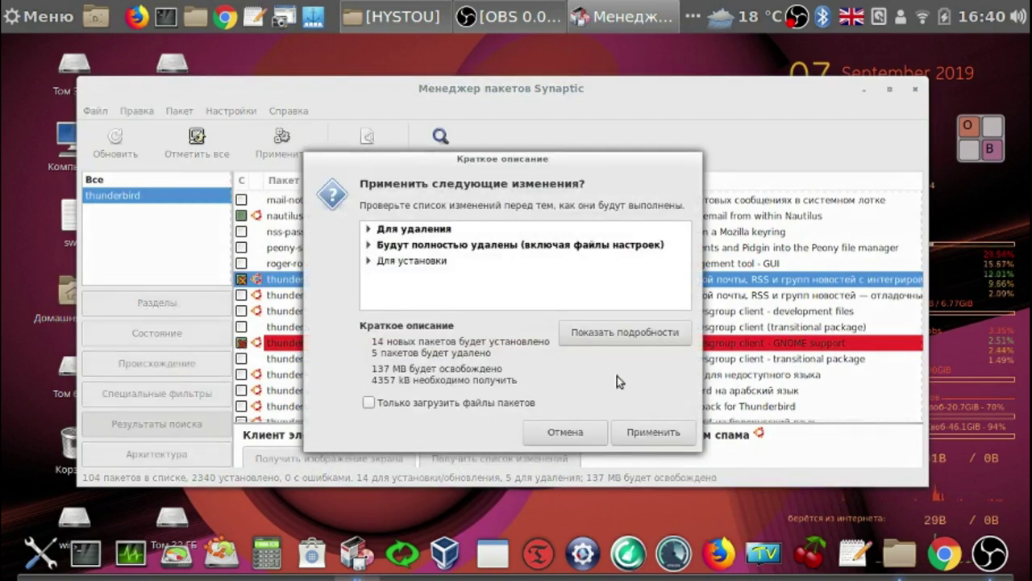
{"action": "left_click", "coordinate": [653, 432]}
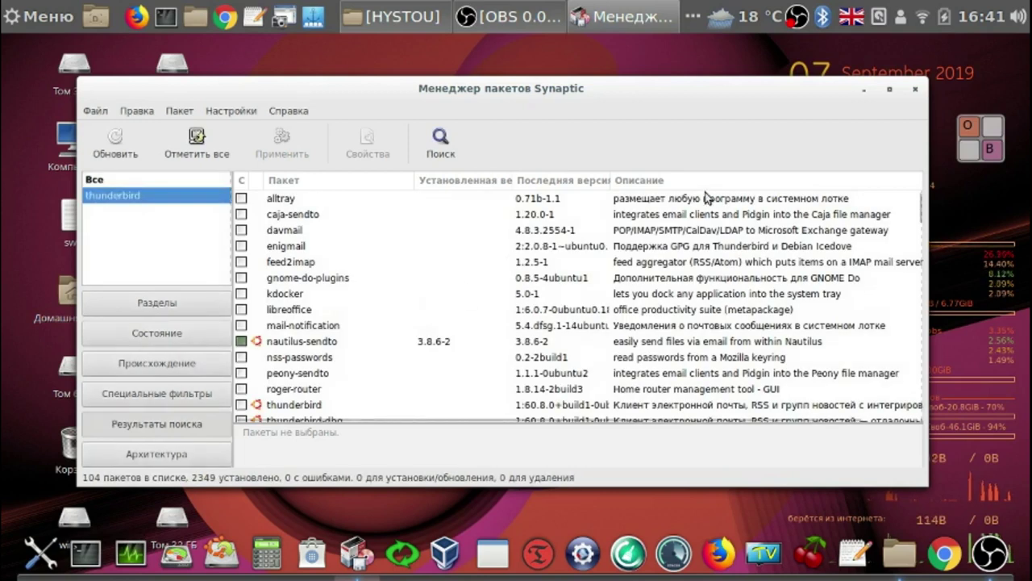
Check the installed applications in the Internet category for Thunderbird and close the Synaptic package manager
{"action": "left_click", "coordinate": [45, 18]}
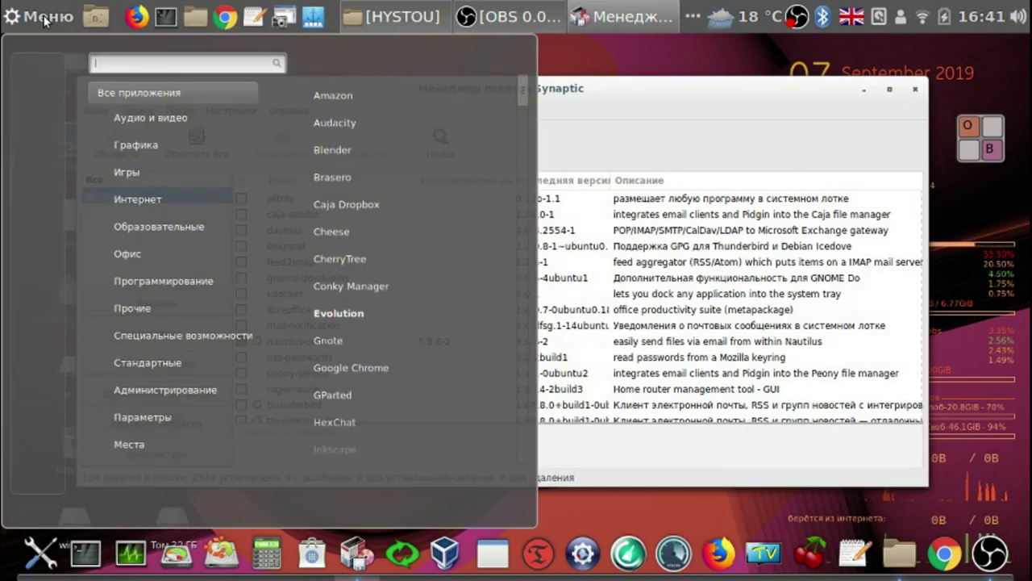
{"action": "mouse_move", "coordinate": [154, 202]}
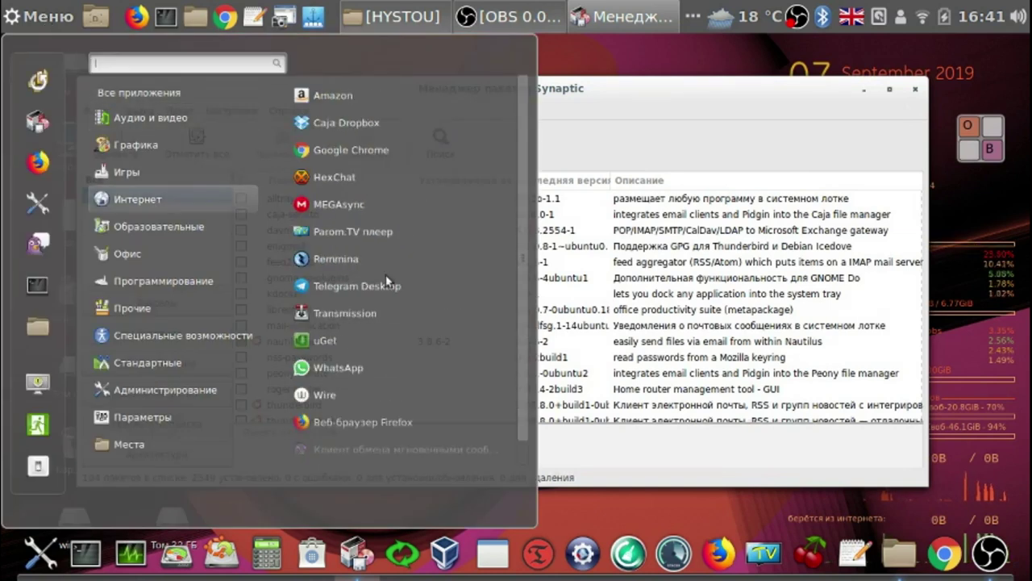
{"action": "scroll", "coordinate": [521, 412], "scroll_direction": "down", "scroll_amount": 1}
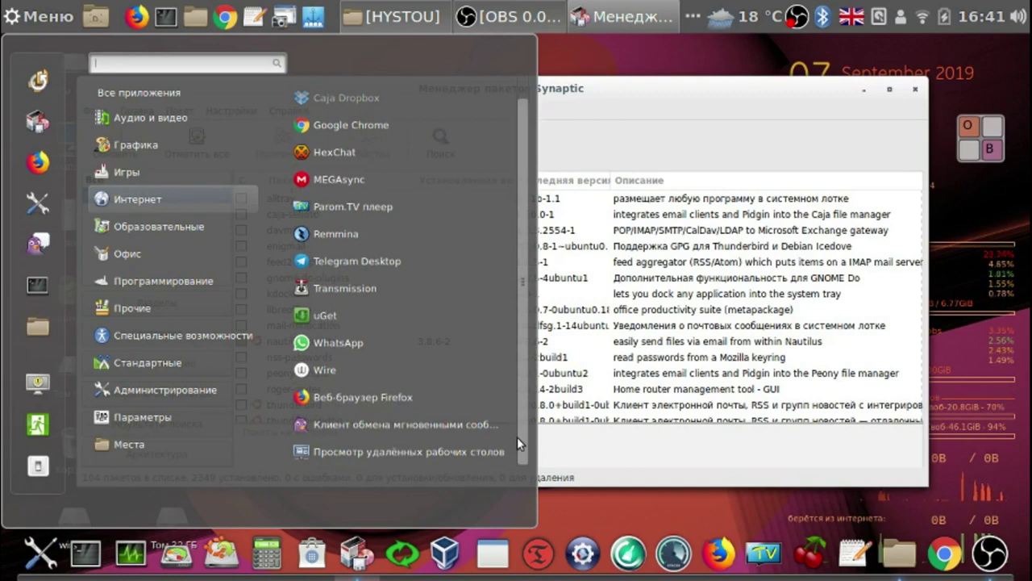
{"action": "left_click", "coordinate": [687, 140]}
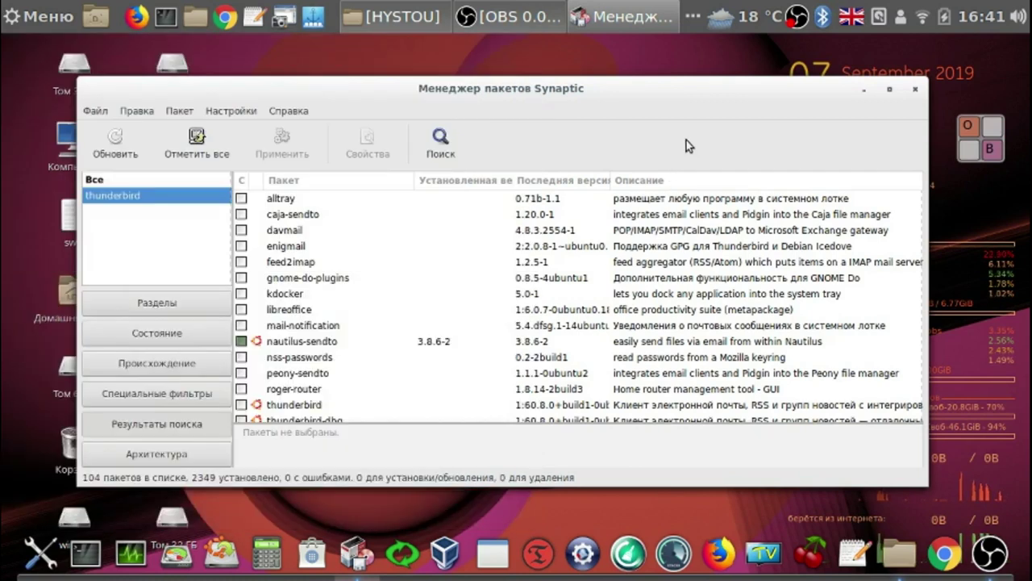
{"action": "left_click", "coordinate": [915, 94]}
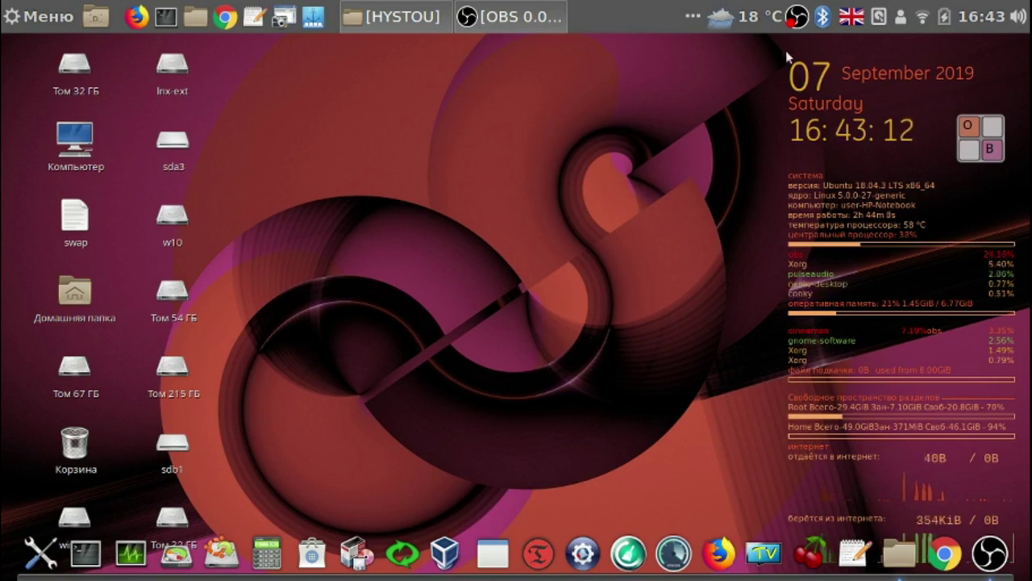
{"action": "right_click", "coordinate": [795, 20]}
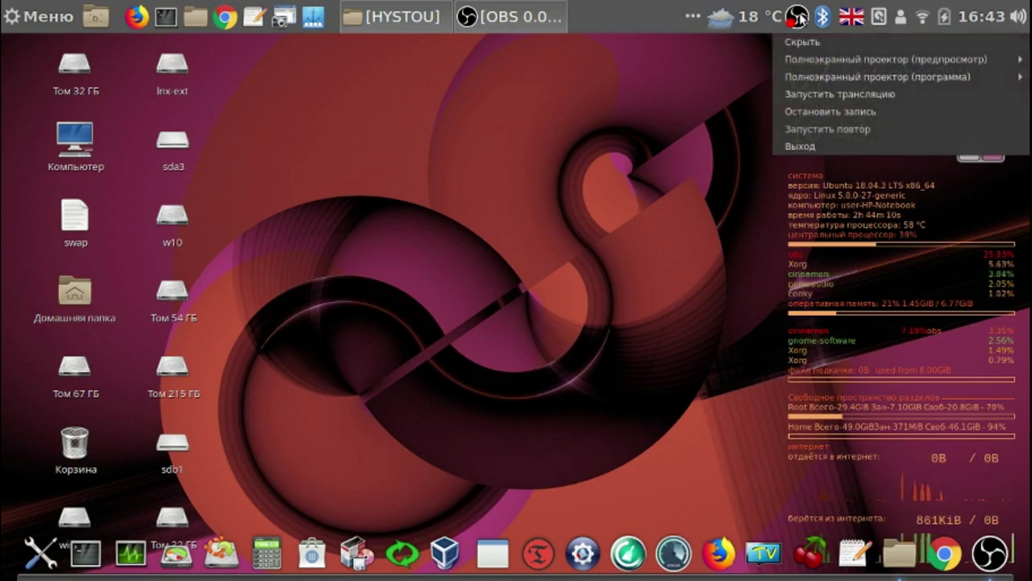